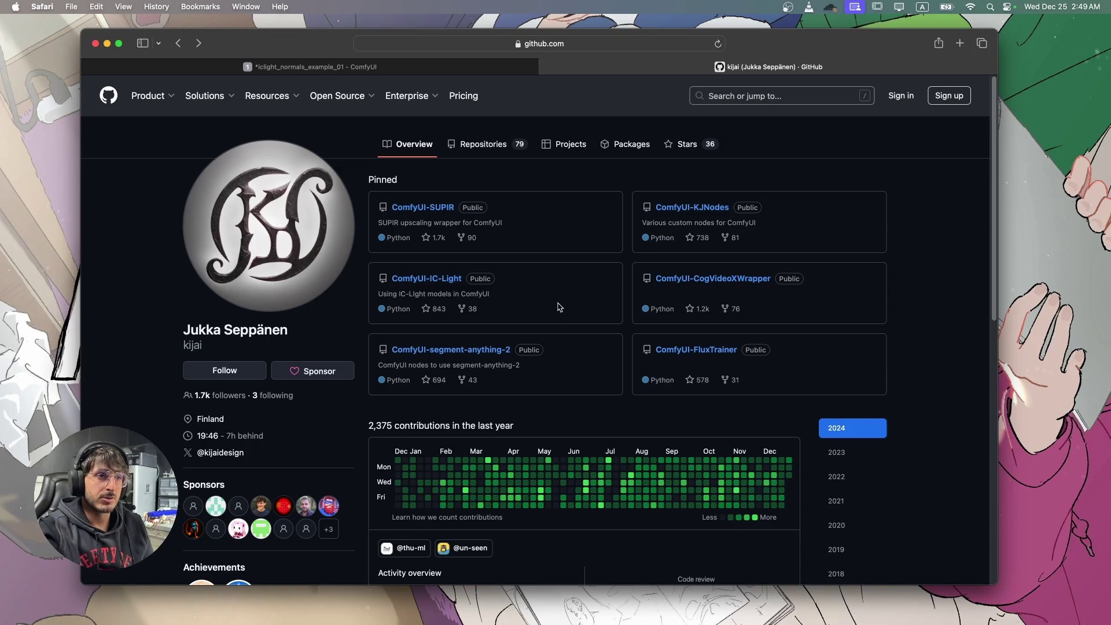
- Open the ComfyUI-IC-Light repository, browse its README example images, and enter the examples folder
{"action": "scroll", "coordinate": [559, 305], "scroll_direction": "down", "scroll_amount": 1}
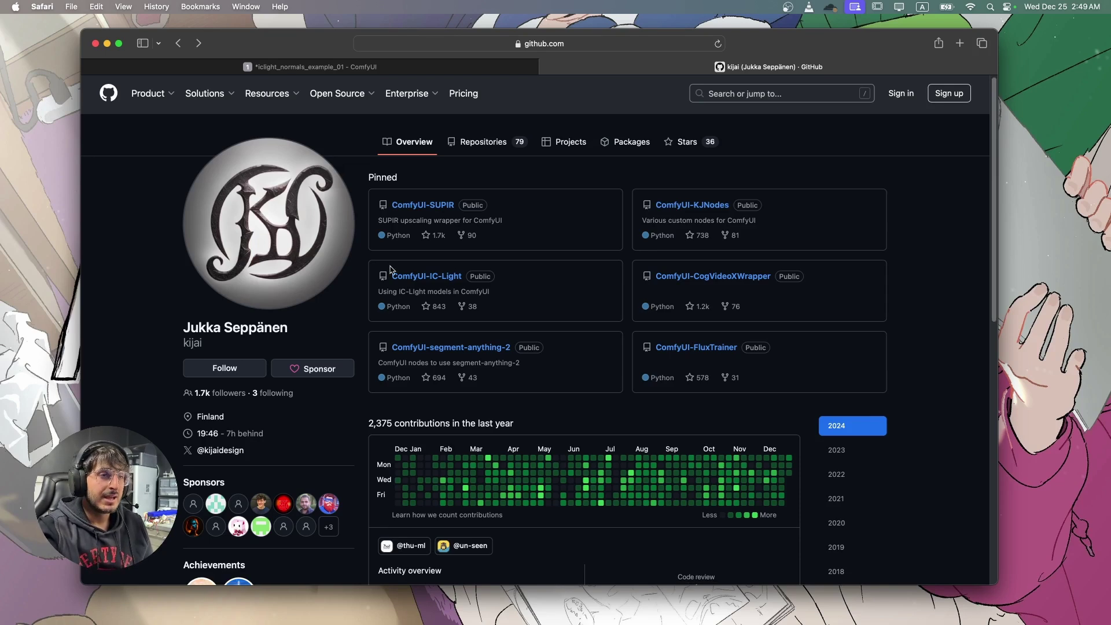
{"action": "left_click", "coordinate": [423, 281]}
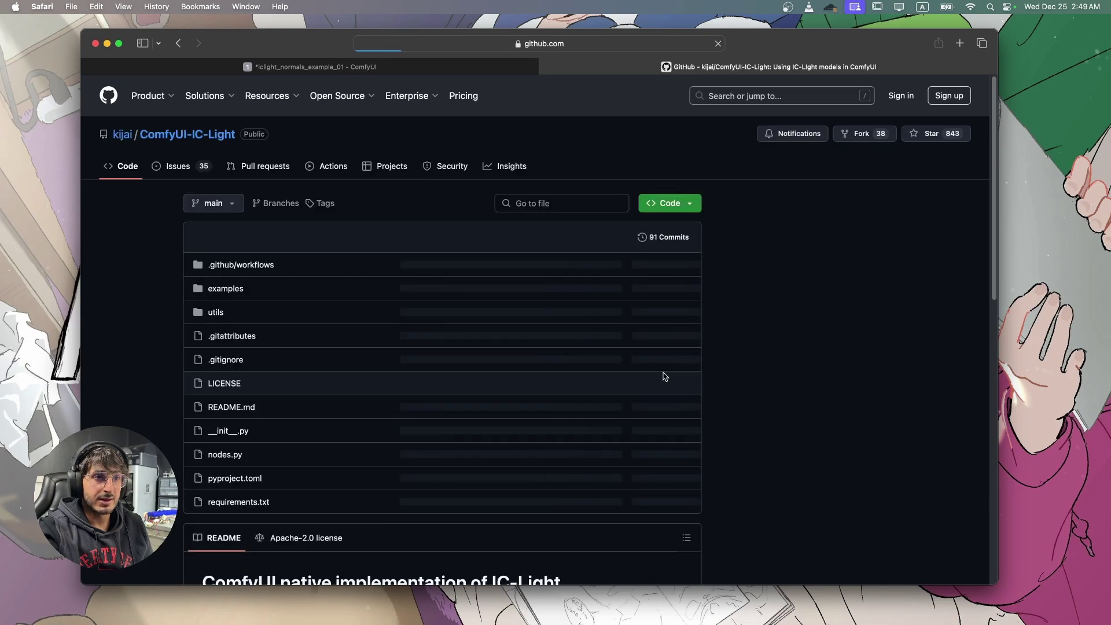
{"action": "scroll", "coordinate": [295, 340], "scroll_direction": "down", "scroll_amount": 20}
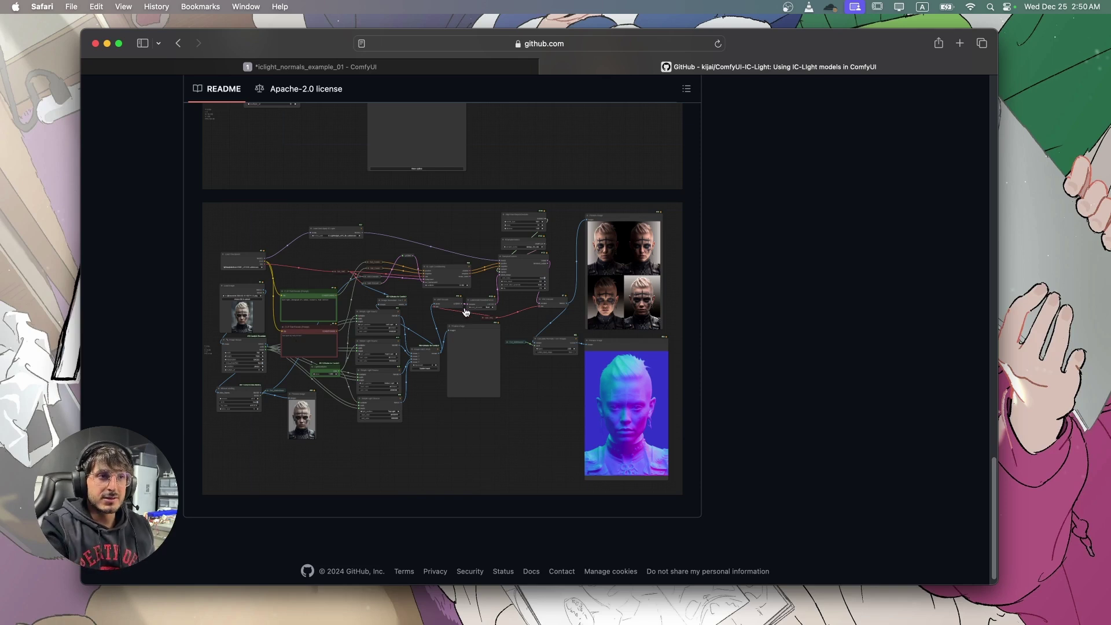
{"action": "scroll", "coordinate": [466, 313], "scroll_direction": "down", "scroll_amount": 2}
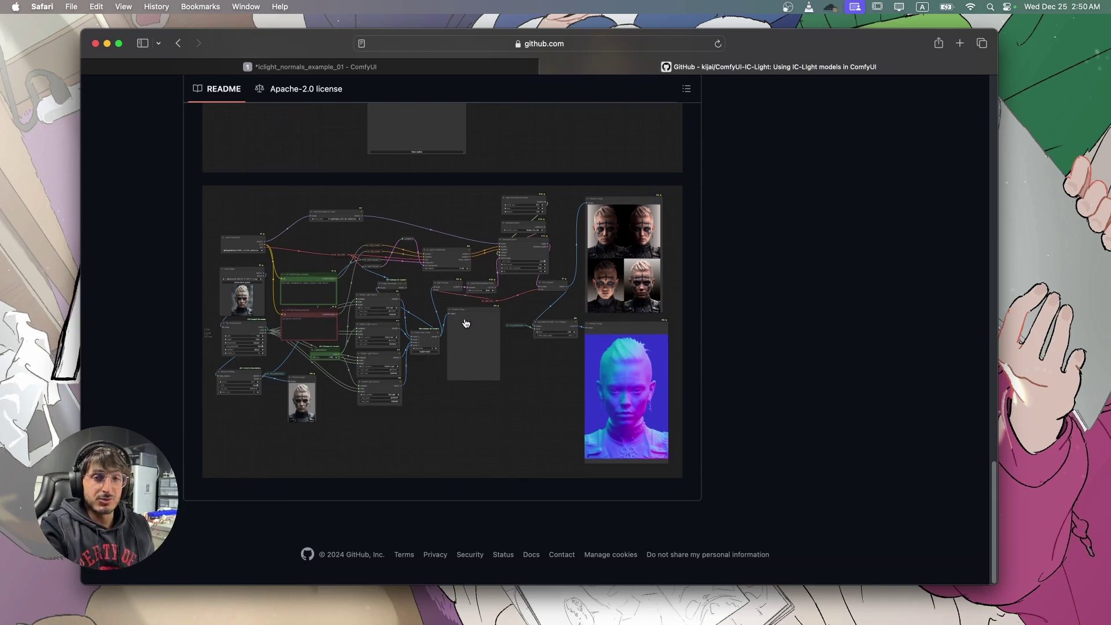
{"action": "scroll", "coordinate": [466, 323], "scroll_direction": "up", "scroll_amount": 2}
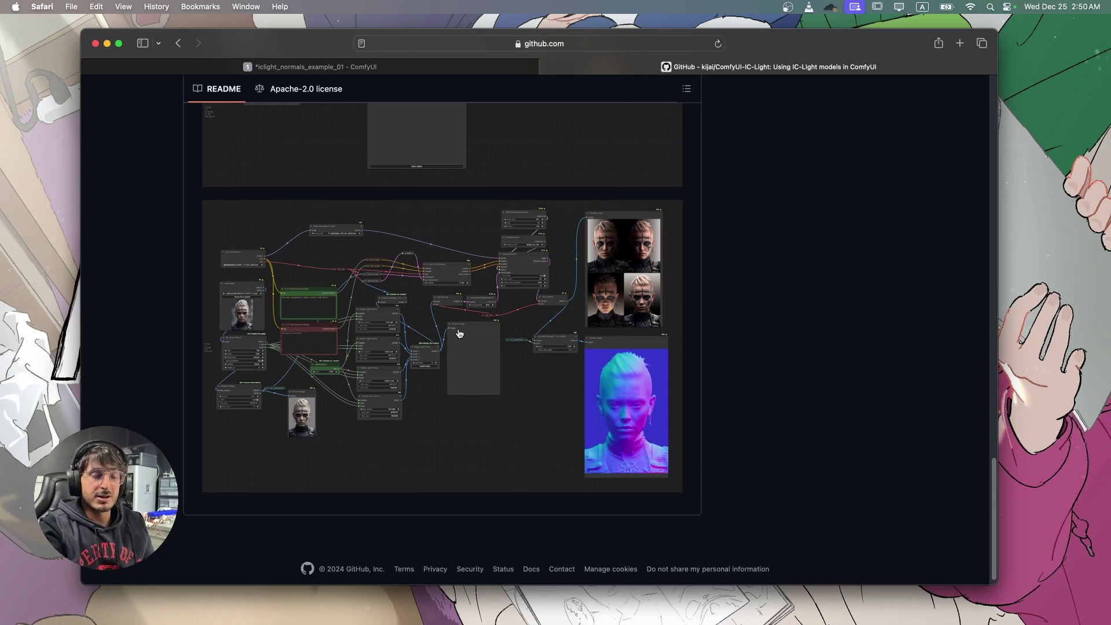
{"action": "scroll", "coordinate": [485, 301], "scroll_direction": "up", "scroll_amount": 20}
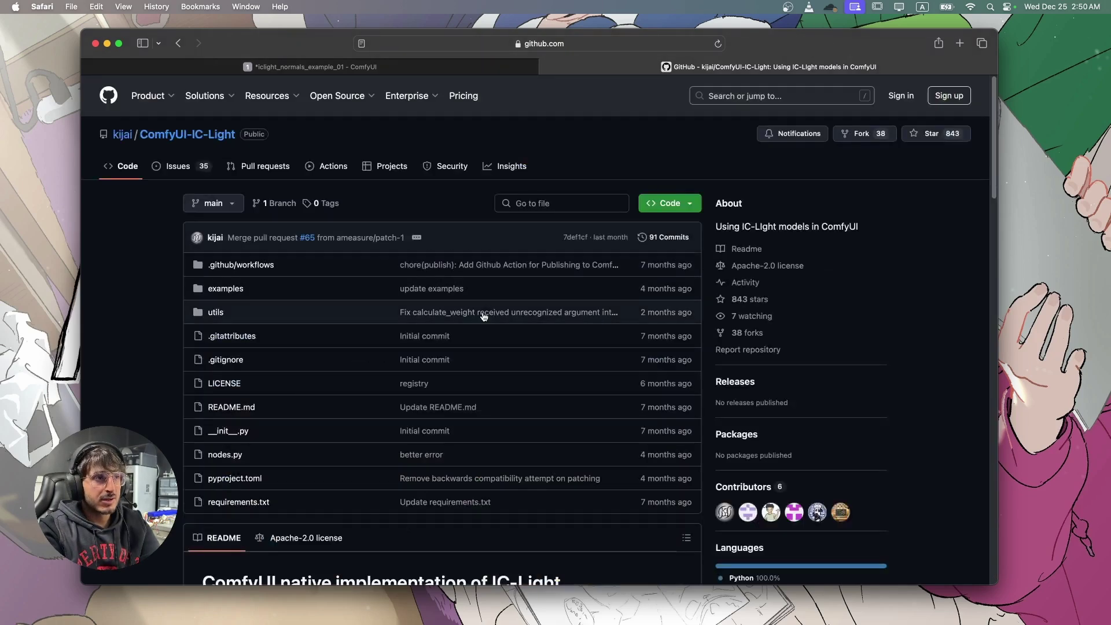
{"action": "left_click", "coordinate": [231, 295]}
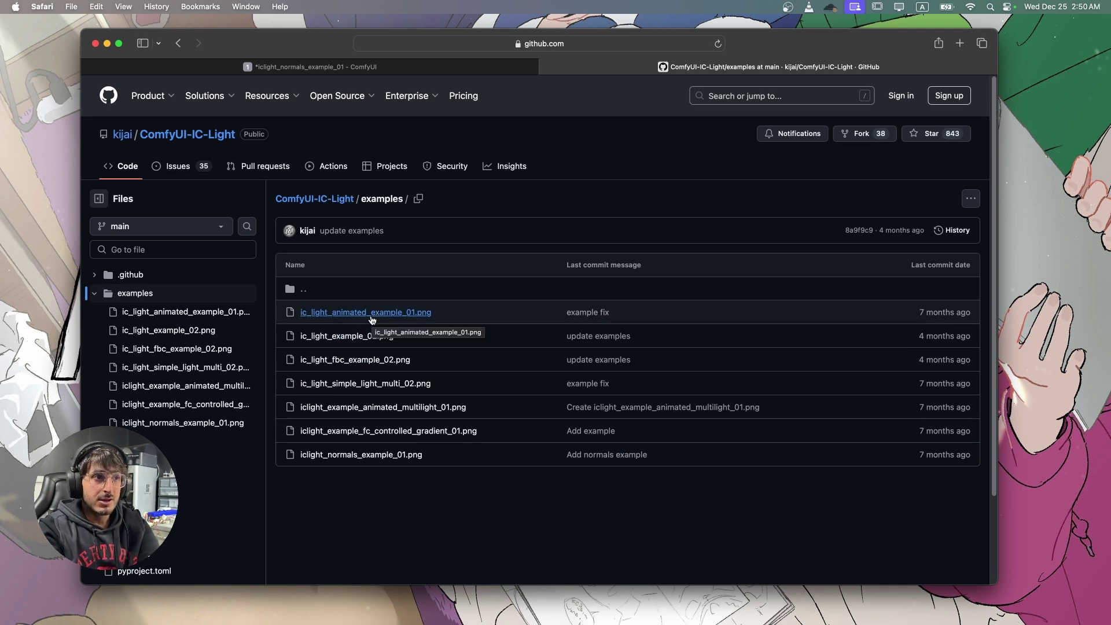
- Drag an example workflow PNG from the examples folder out to the desktop
{"action": "left_click_drag", "start_coordinate": [376, 317], "coordinate": [410, 318]}
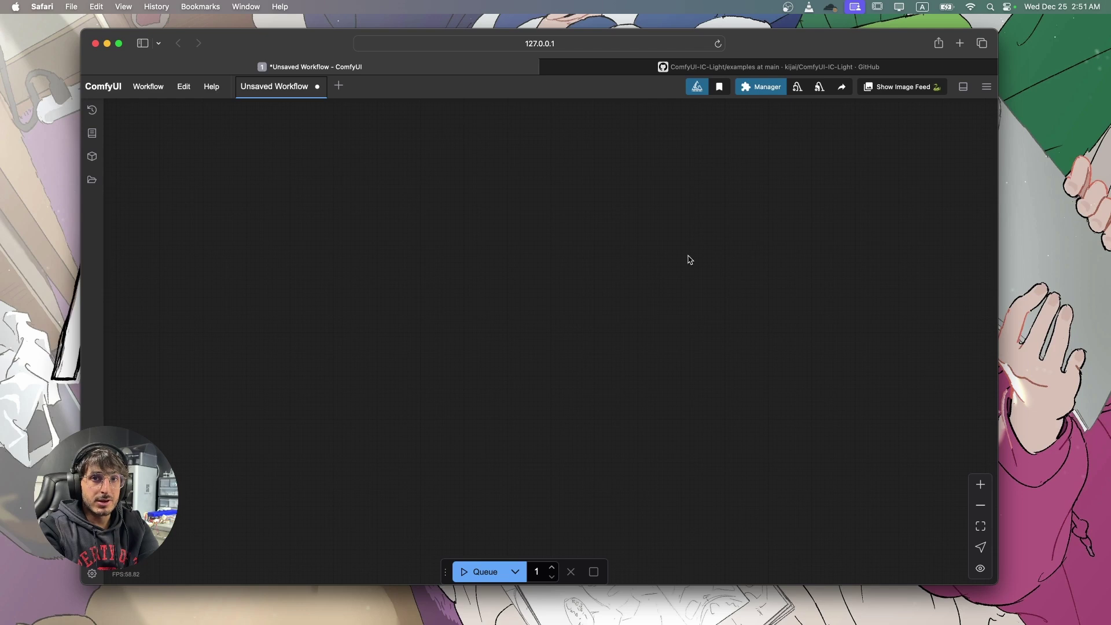
- Drop iclight_normals_example_01.png onto the ComfyUI canvas to load the normals workflow graph
{"action": "key", "text": "super+Tab"}
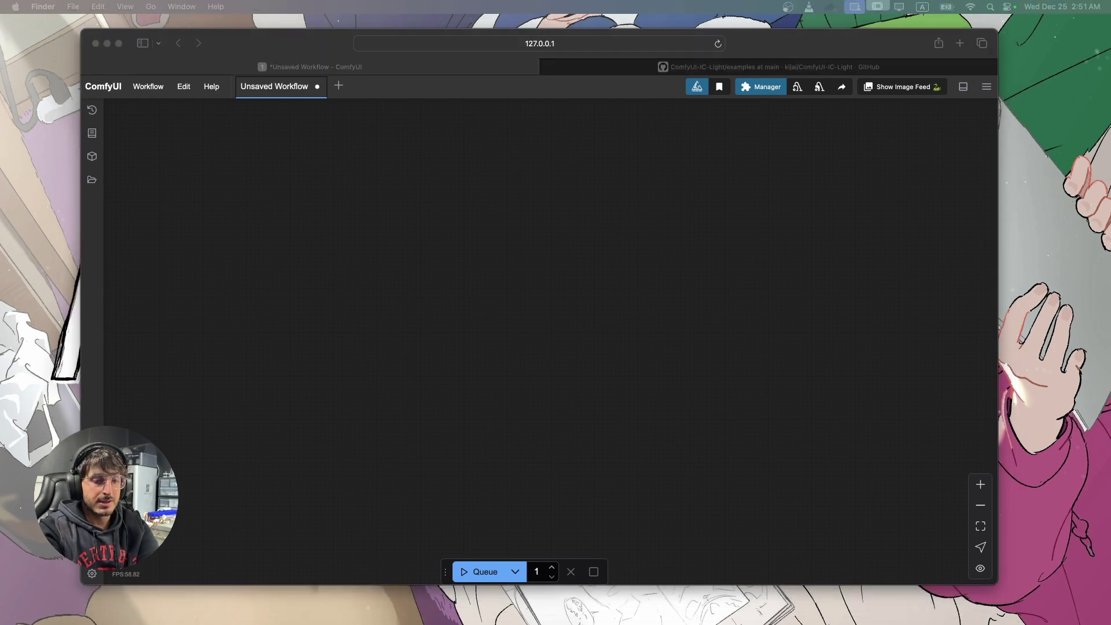
{"action": "left_click_drag", "start_coordinate": [509, 521], "coordinate": [504, 362]}
{"action": "scroll", "coordinate": [570, 404], "scroll_direction": "down", "scroll_amount": 6}
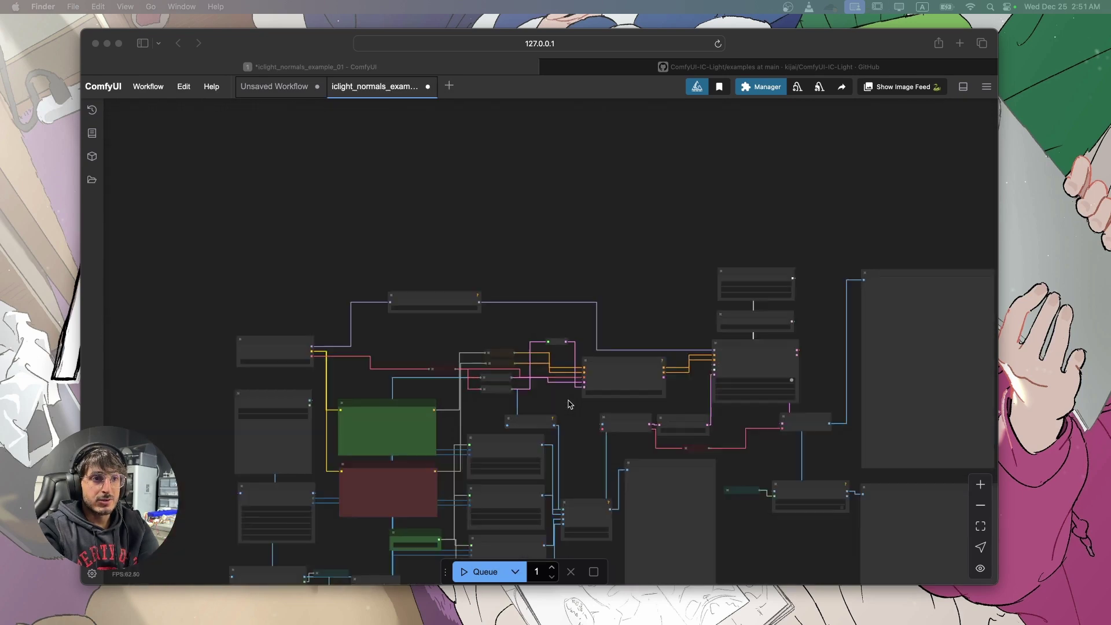
{"action": "left_click", "coordinate": [579, 469]}
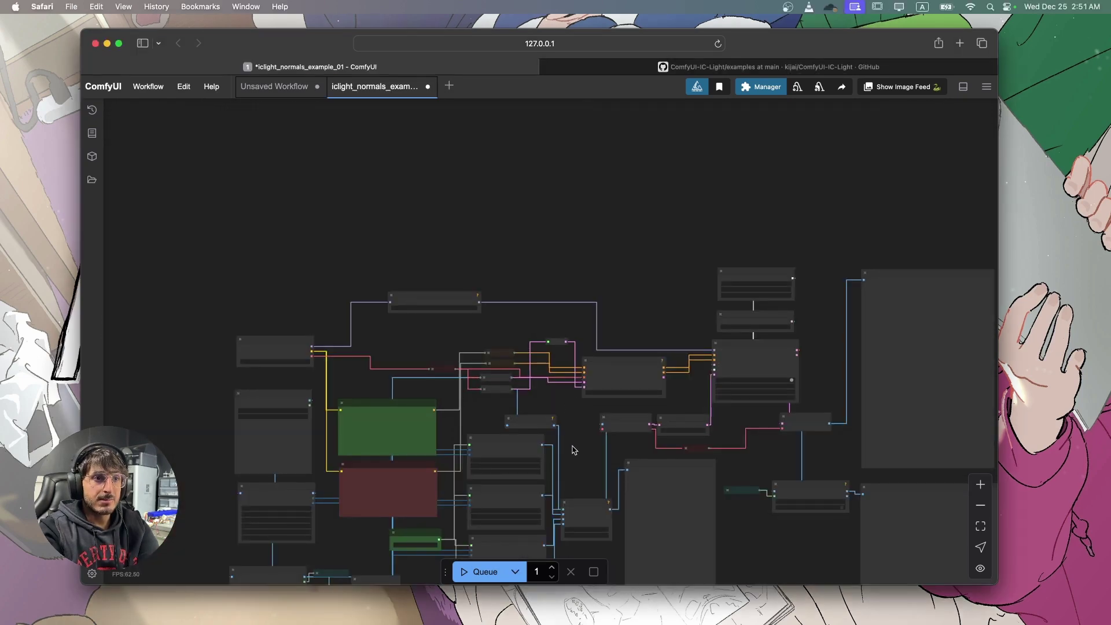
{"action": "left_click_drag", "start_coordinate": [570, 449], "coordinate": [519, 332]}
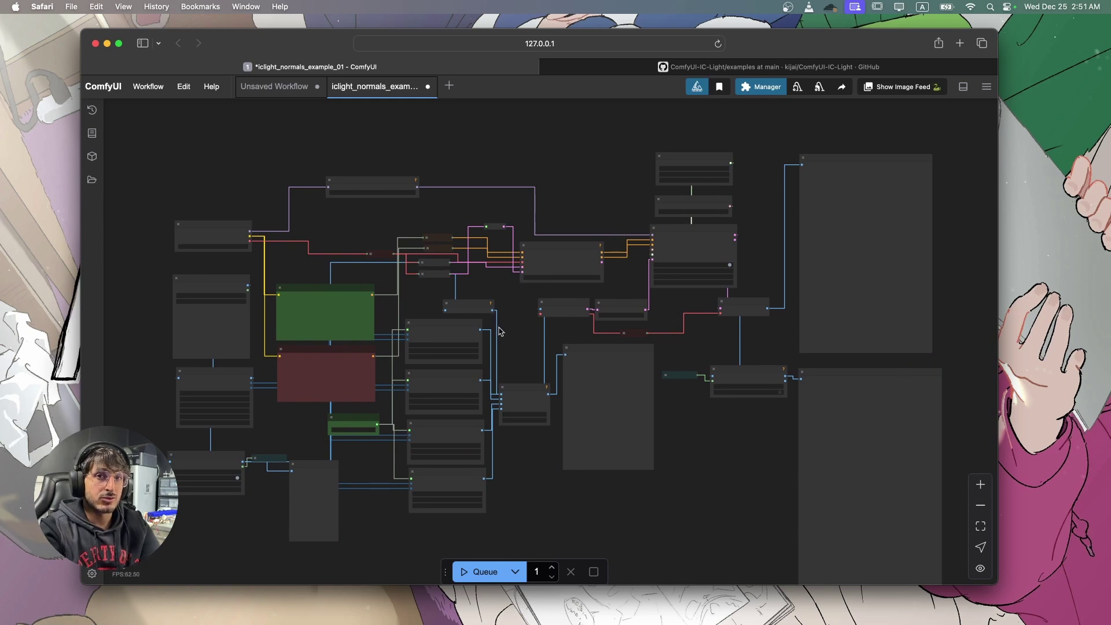
{"action": "scroll", "coordinate": [500, 331], "scroll_direction": "up", "scroll_amount": 3}
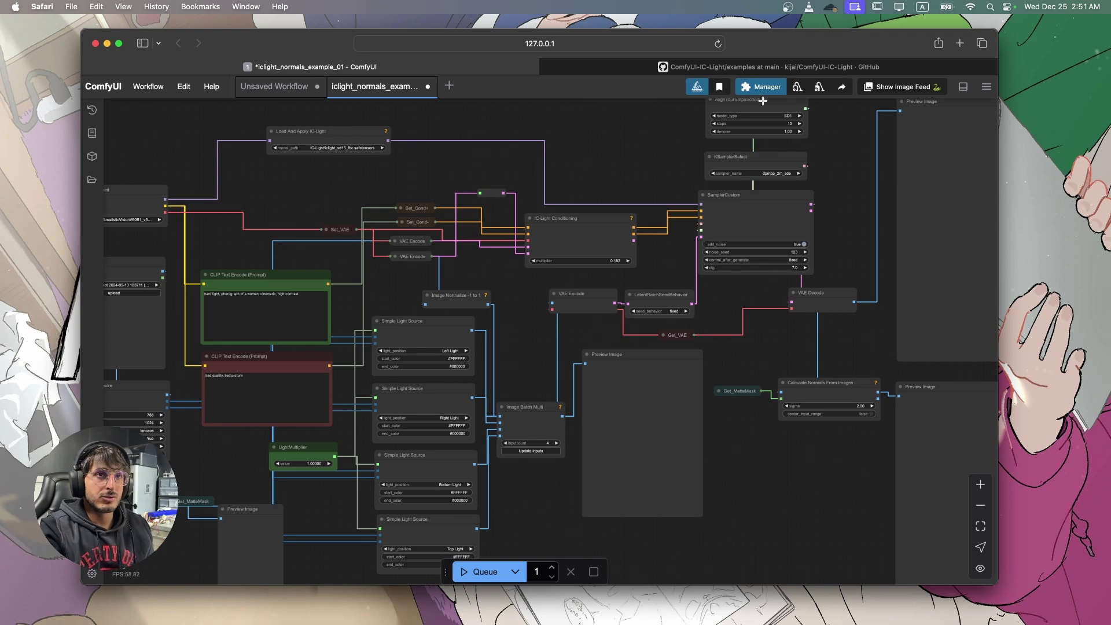
{"action": "left_click", "coordinate": [763, 87]}
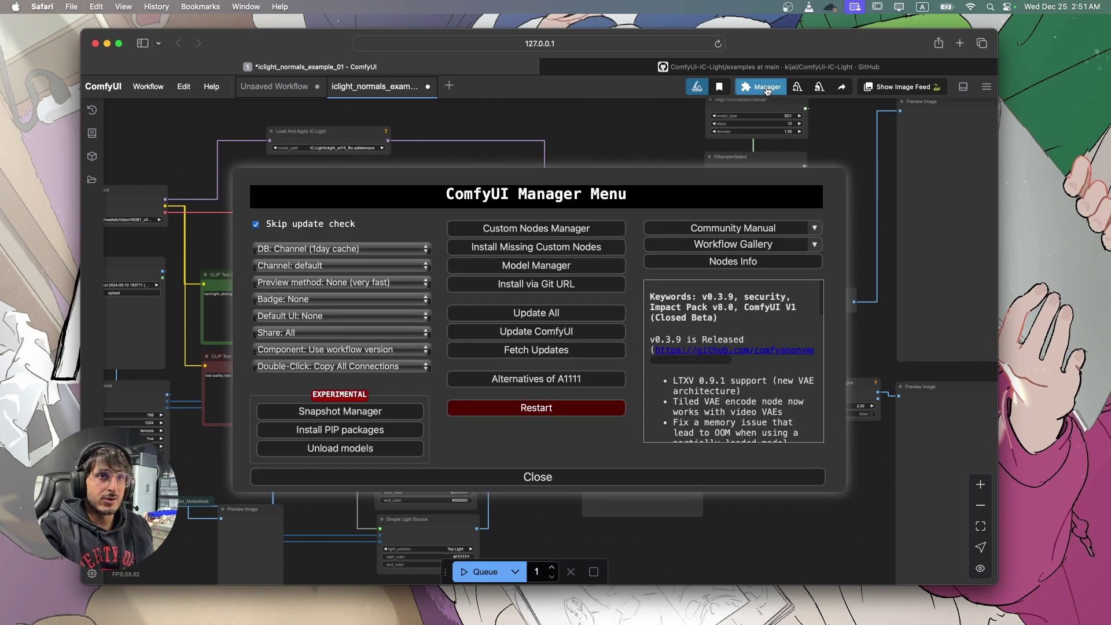
{"action": "left_click", "coordinate": [571, 250]}
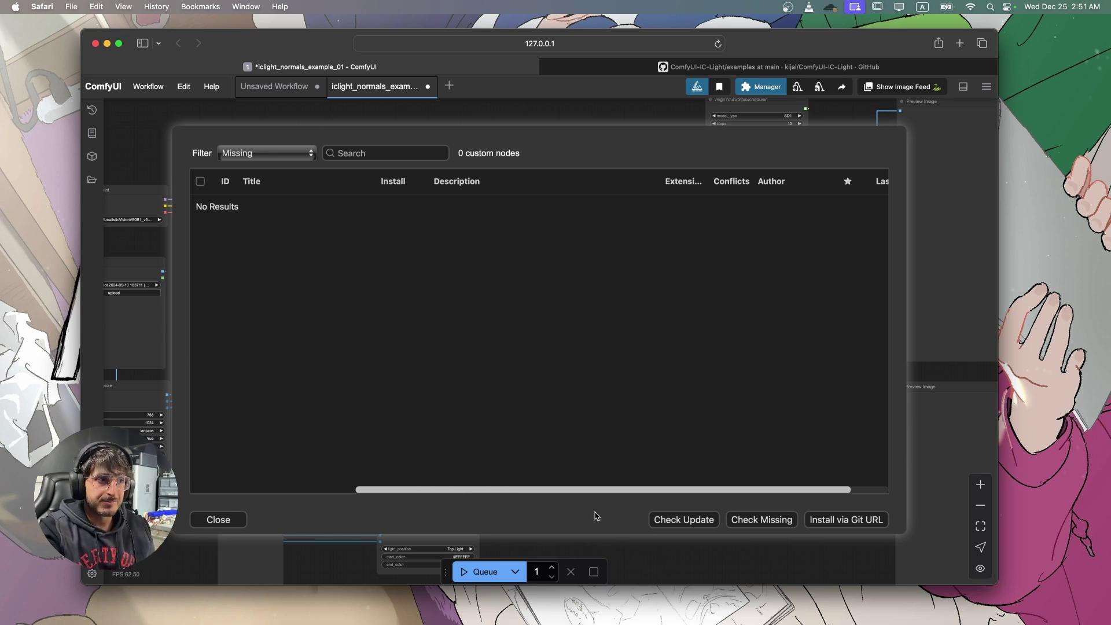
{"action": "key", "text": "Escape"}
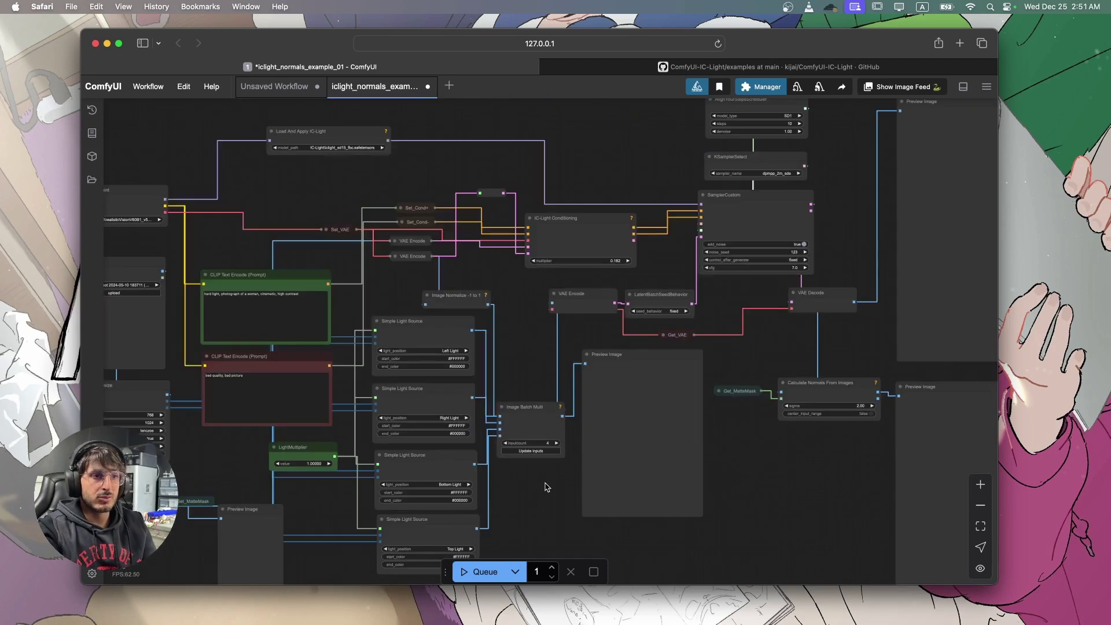
{"action": "scroll", "coordinate": [544, 484], "scroll_direction": "down", "scroll_amount": 2}
{"action": "scroll", "coordinate": [420, 250], "scroll_direction": "up", "scroll_amount": 6}
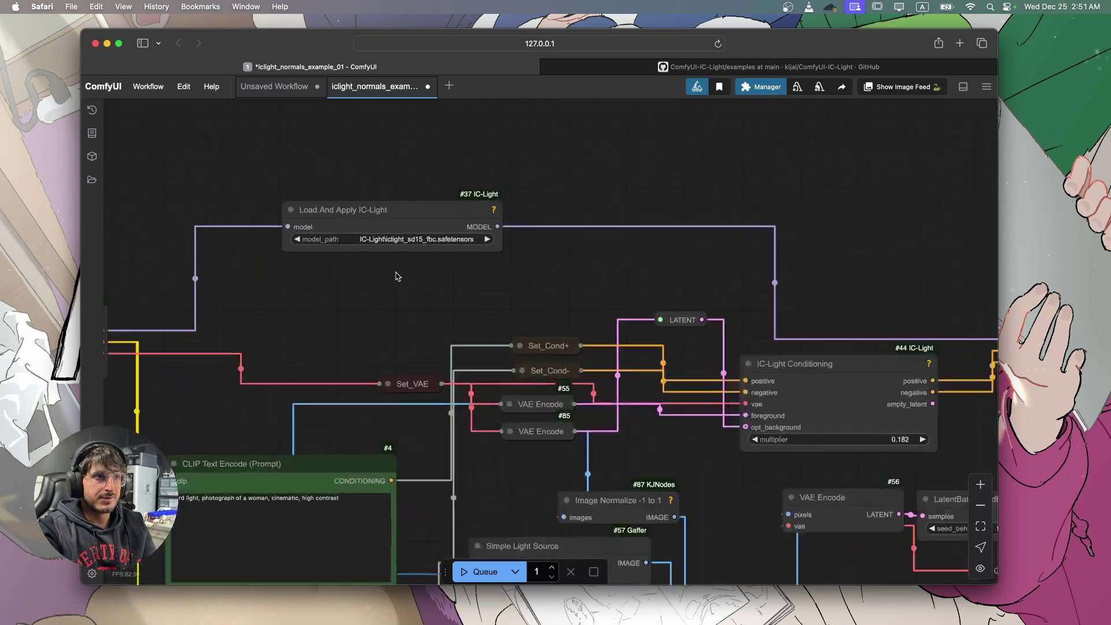
{"action": "scroll", "coordinate": [355, 288], "scroll_direction": "up", "scroll_amount": 1}
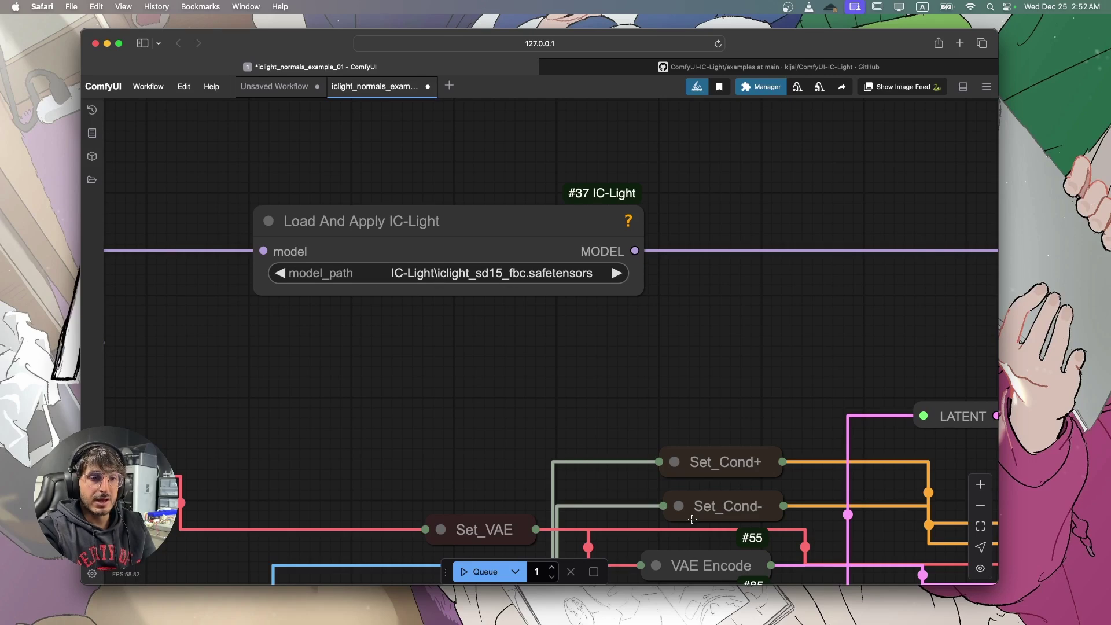
{"action": "scroll", "coordinate": [724, 249], "scroll_direction": "down", "scroll_amount": 5}
{"action": "left_click", "coordinate": [763, 87]}
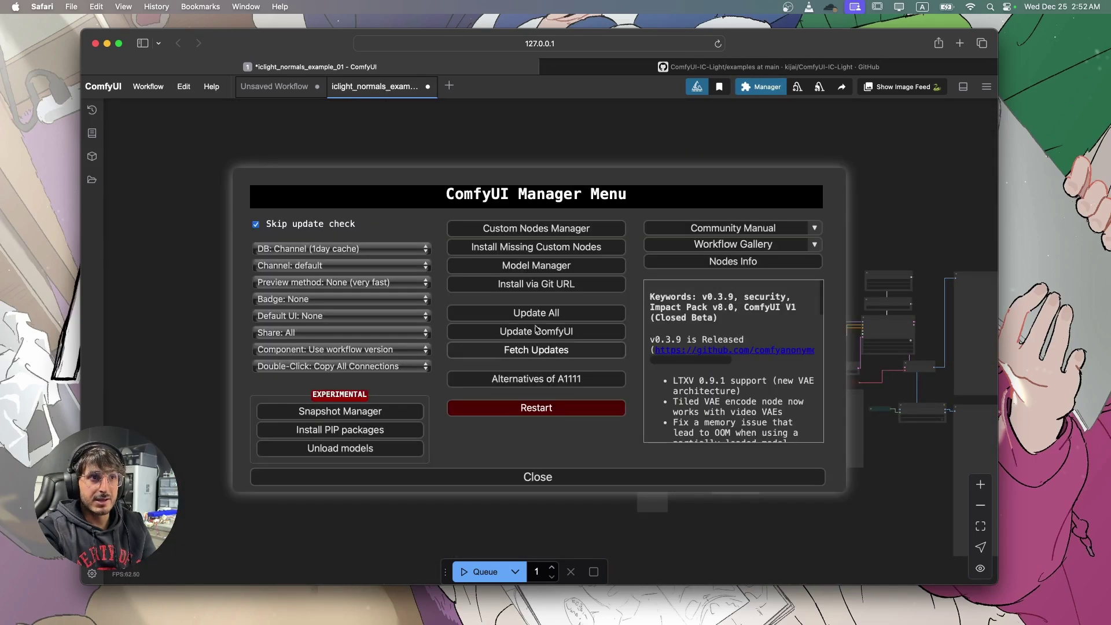
{"action": "left_click", "coordinate": [538, 265]}
{"action": "left_click", "coordinate": [590, 154]}
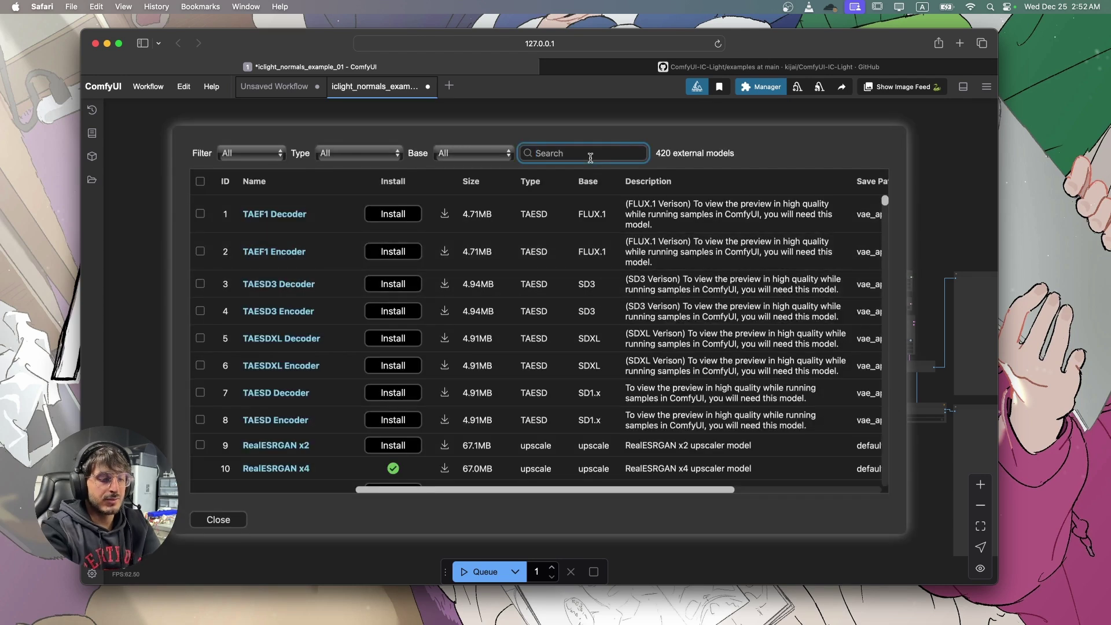
{"action": "type", "text": "ic-li"}
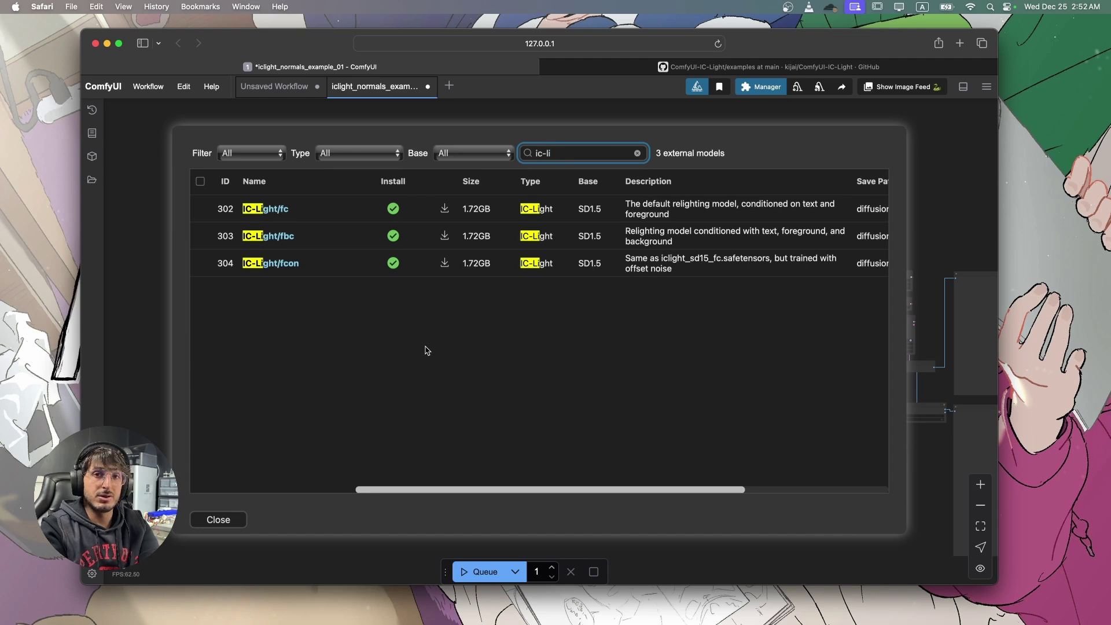
{"action": "left_click", "coordinate": [218, 520]}
- Change the Image Resize node's method from true to 'keep proportion', still at 768×1024
{"action": "left_click", "coordinate": [513, 476]}
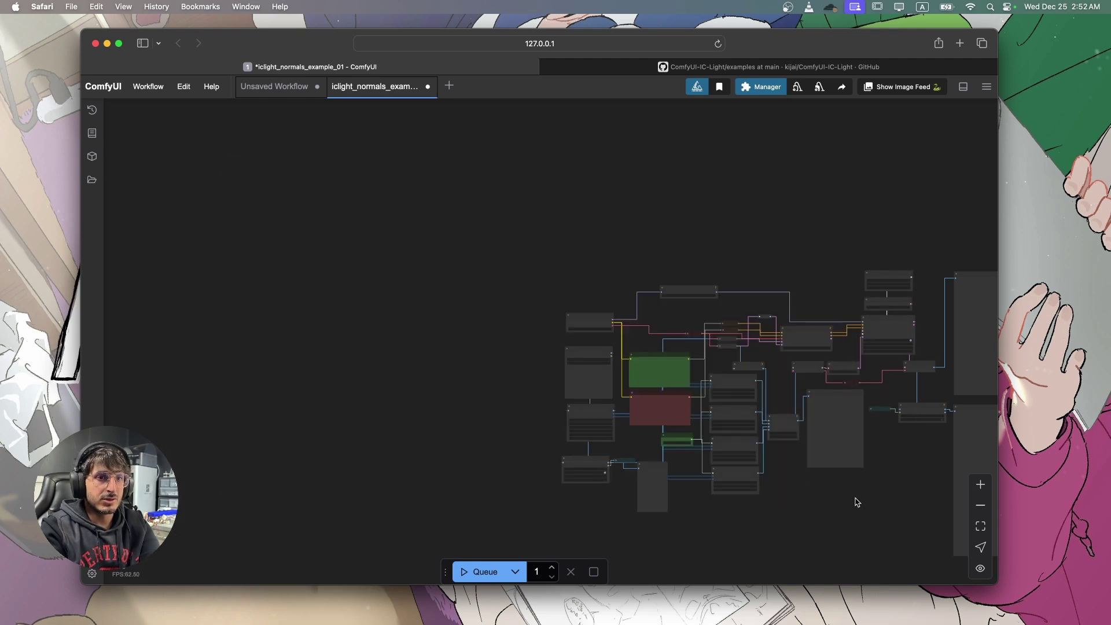
{"action": "left_click_drag", "start_coordinate": [856, 498], "coordinate": [632, 471]}
{"action": "scroll", "coordinate": [417, 301], "scroll_direction": "up", "scroll_amount": 10}
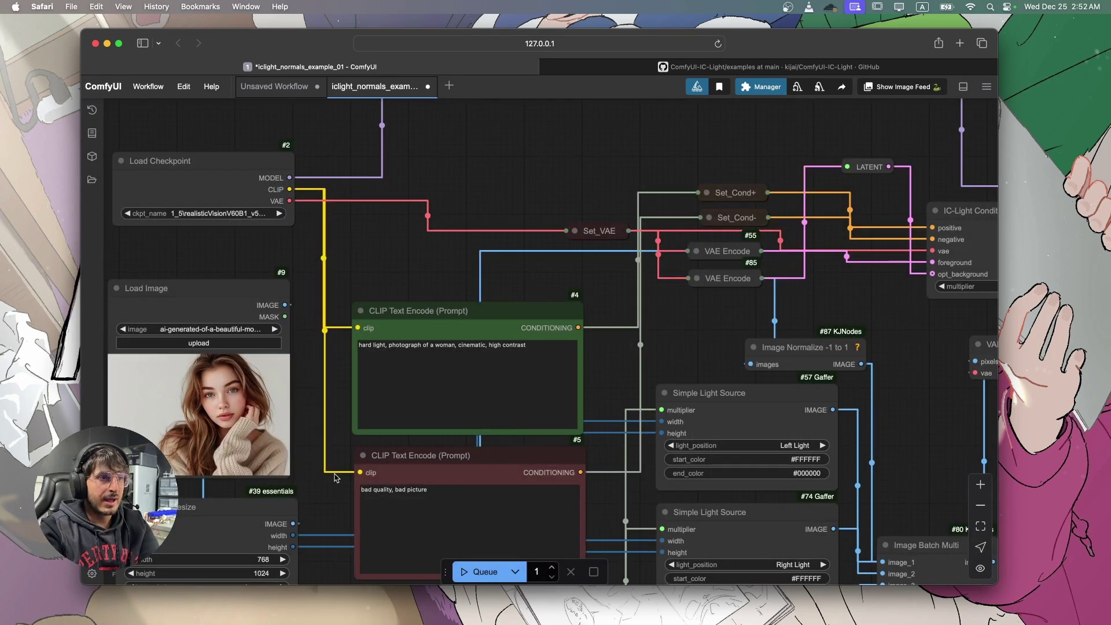
{"action": "left_click_drag", "start_coordinate": [332, 500], "coordinate": [451, 324]}
{"action": "scroll", "coordinate": [437, 386], "scroll_direction": "up", "scroll_amount": 1}
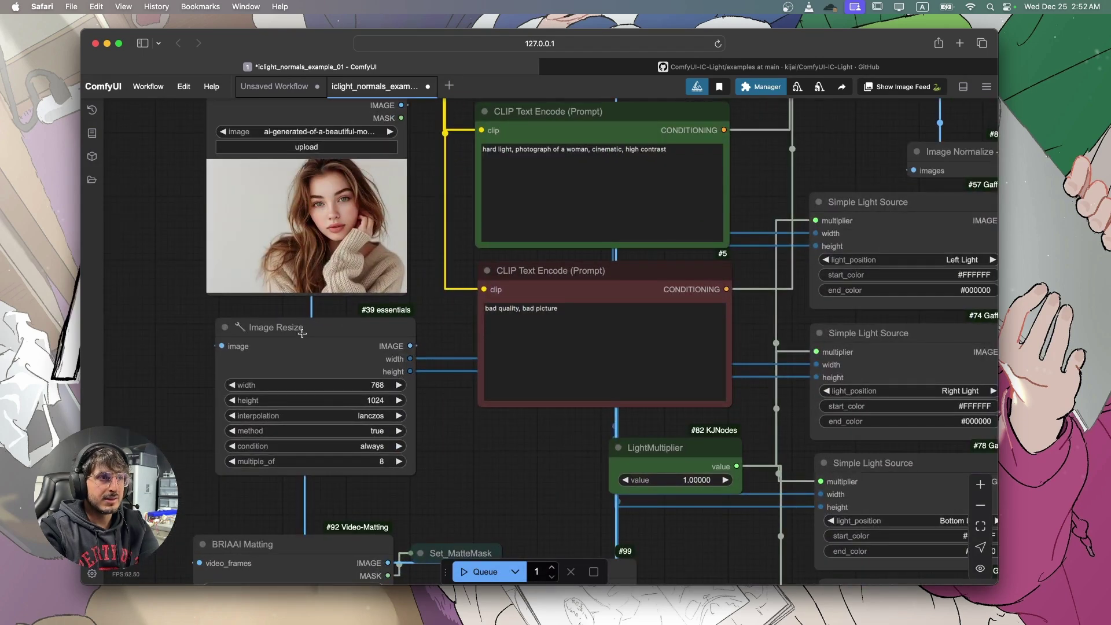
{"action": "left_click_drag", "start_coordinate": [302, 334], "coordinate": [299, 338]}
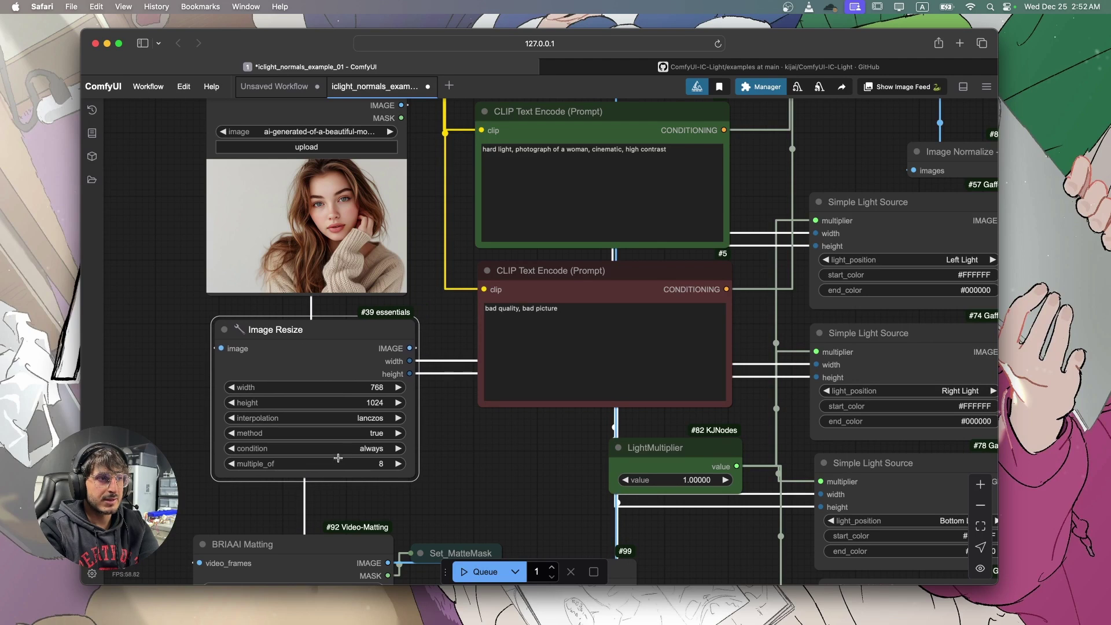
{"action": "scroll", "coordinate": [339, 458], "scroll_direction": "up", "scroll_amount": 4}
{"action": "left_click", "coordinate": [371, 422]}
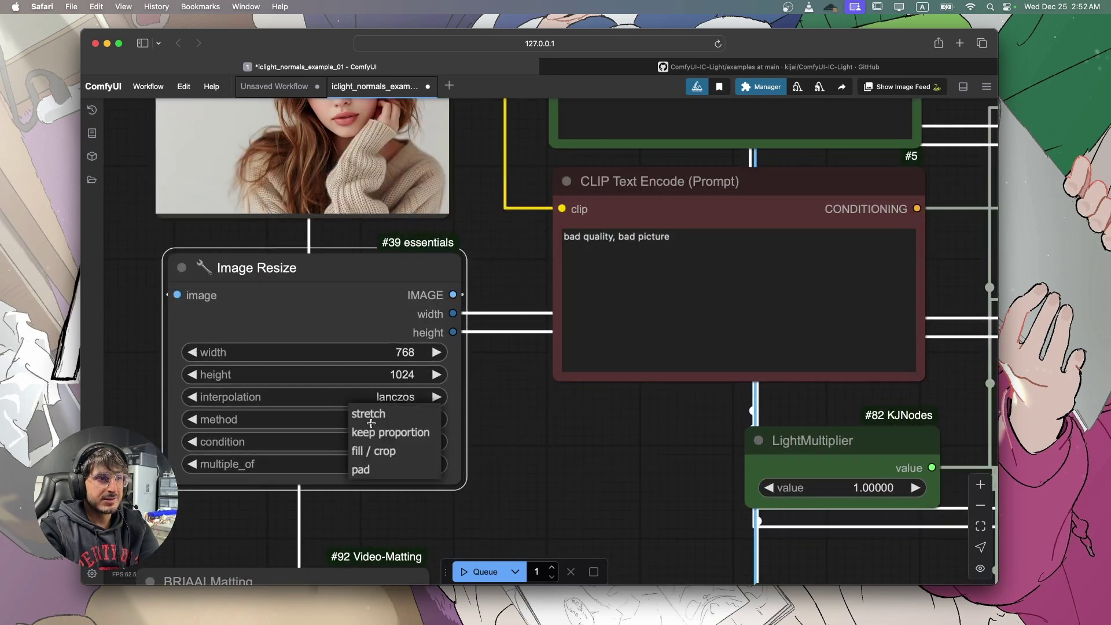
{"action": "left_click", "coordinate": [389, 437]}
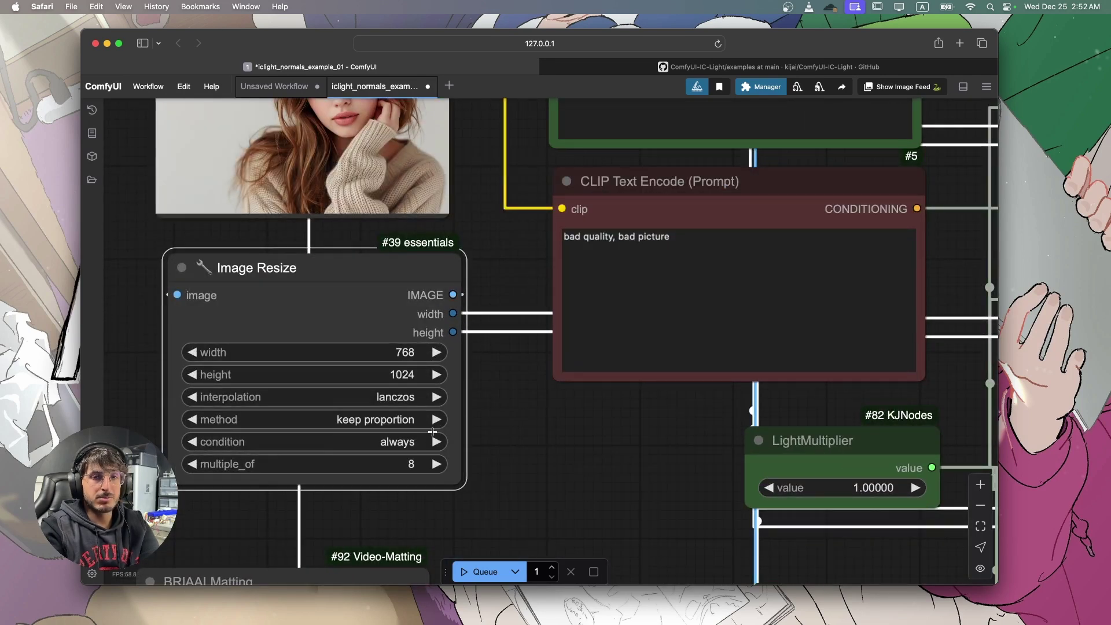
{"action": "scroll", "coordinate": [564, 454], "scroll_direction": "down", "scroll_amount": 5}
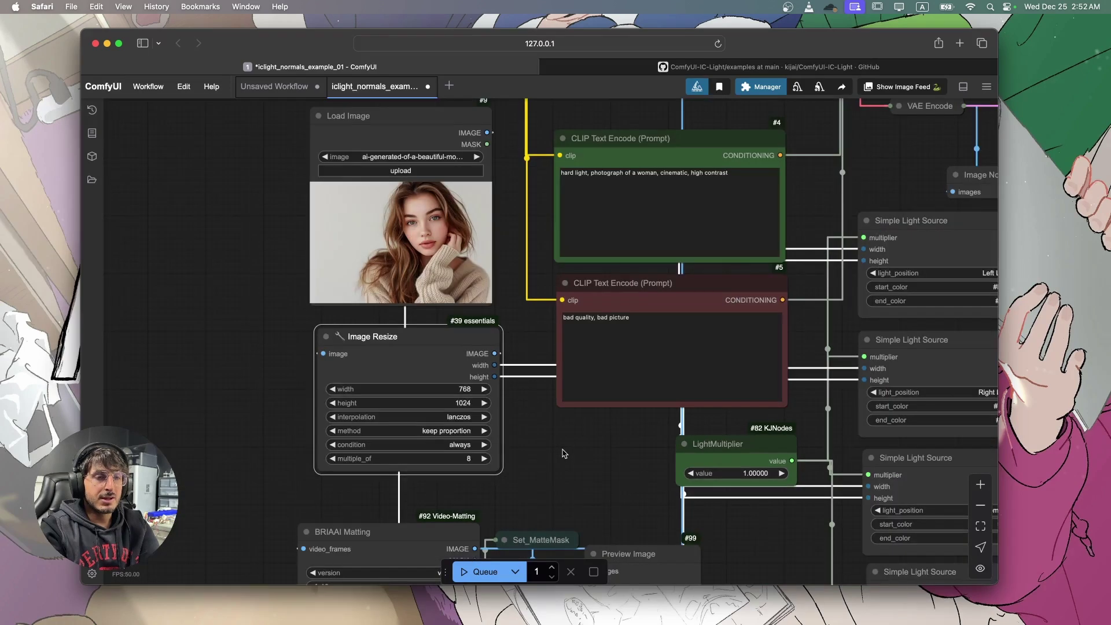
{"action": "scroll", "coordinate": [564, 454], "scroll_direction": "up", "scroll_amount": 1}
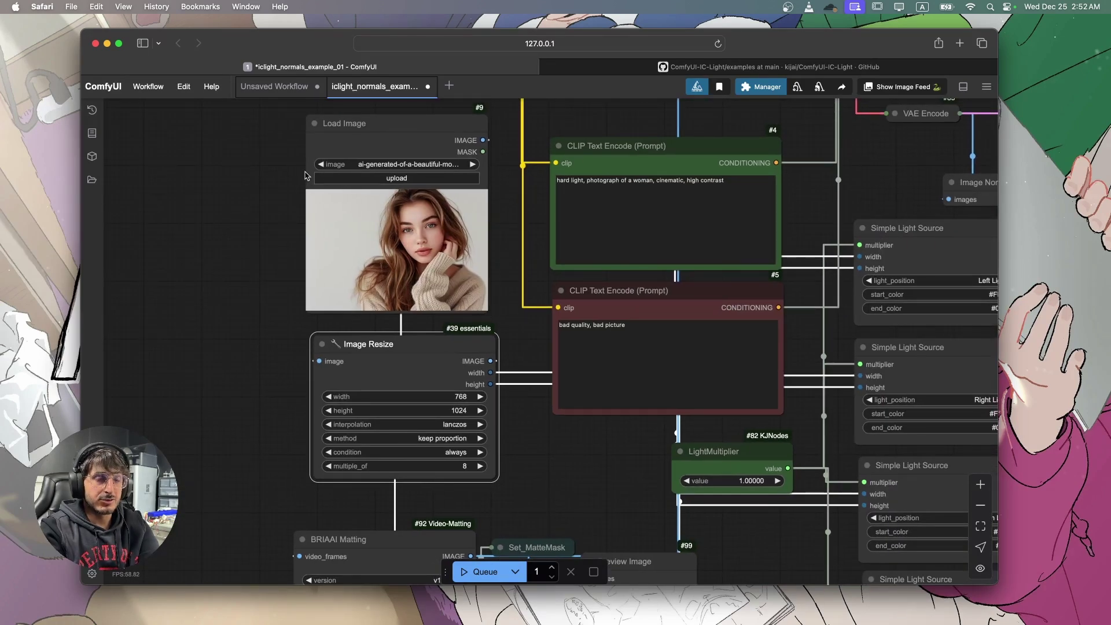
- Set Load And Apply IC-Light's model_path to iclight_sd15_fbc.safetensors
{"action": "scroll", "coordinate": [565, 133], "scroll_direction": "up", "scroll_amount": 6}
{"action": "scroll", "coordinate": [564, 133], "scroll_direction": "right", "scroll_amount": 5}
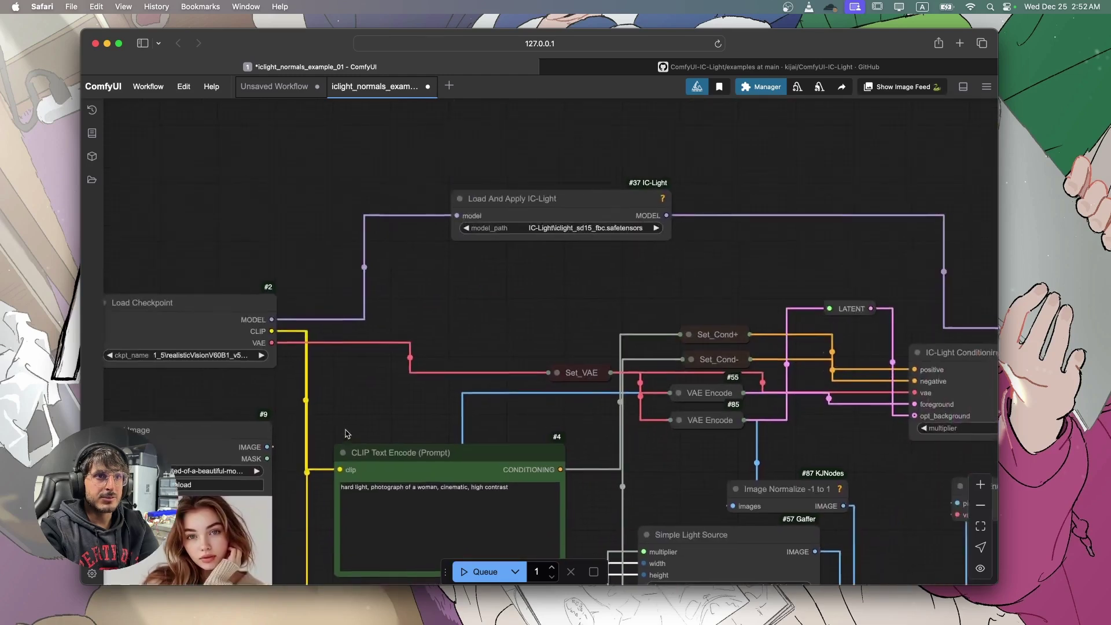
{"action": "scroll", "coordinate": [472, 316], "scroll_direction": "up", "scroll_amount": 2}
{"action": "scroll", "coordinate": [471, 317], "scroll_direction": "right", "scroll_amount": 1}
{"action": "left_click", "coordinate": [483, 327]}
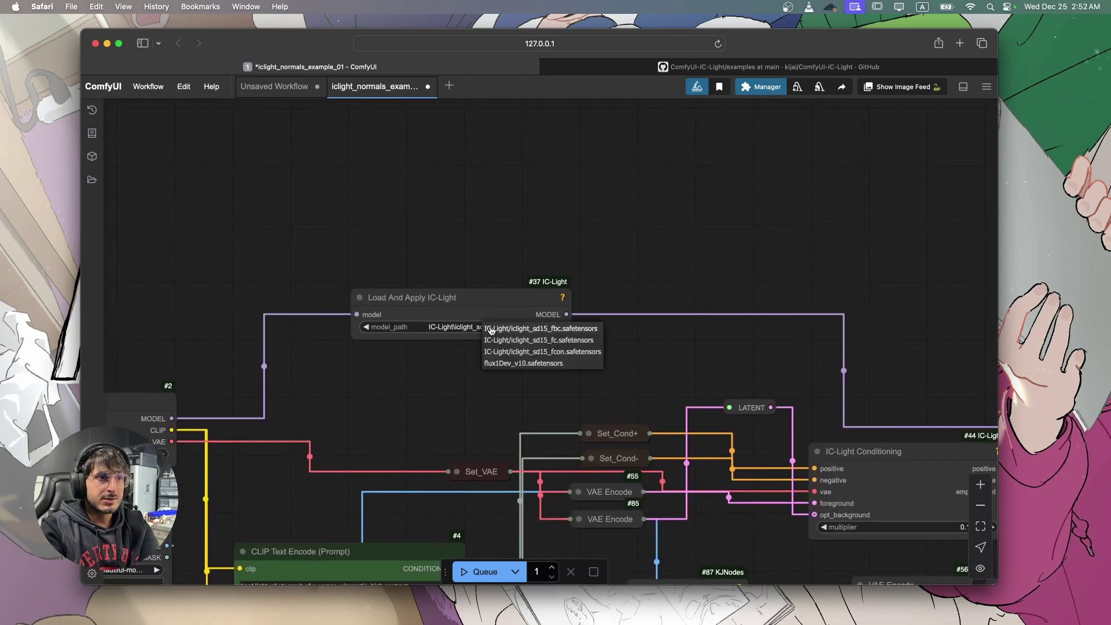
{"action": "left_click", "coordinate": [454, 354]}
{"action": "left_click", "coordinate": [492, 328]}
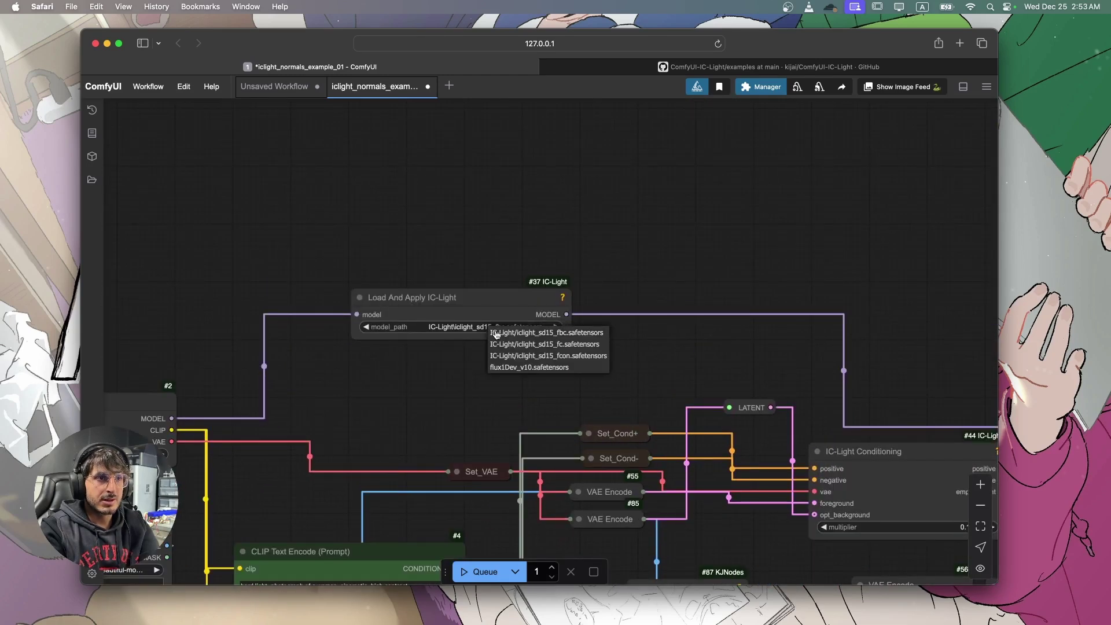
{"action": "left_click", "coordinate": [534, 334]}
- Set Load Checkpoint's ckpt_name to realisticVisionV51_v51VAE.safetensors
{"action": "scroll", "coordinate": [405, 388], "scroll_direction": "left", "scroll_amount": 5}
{"action": "scroll", "coordinate": [405, 387], "scroll_direction": "down", "scroll_amount": 1}
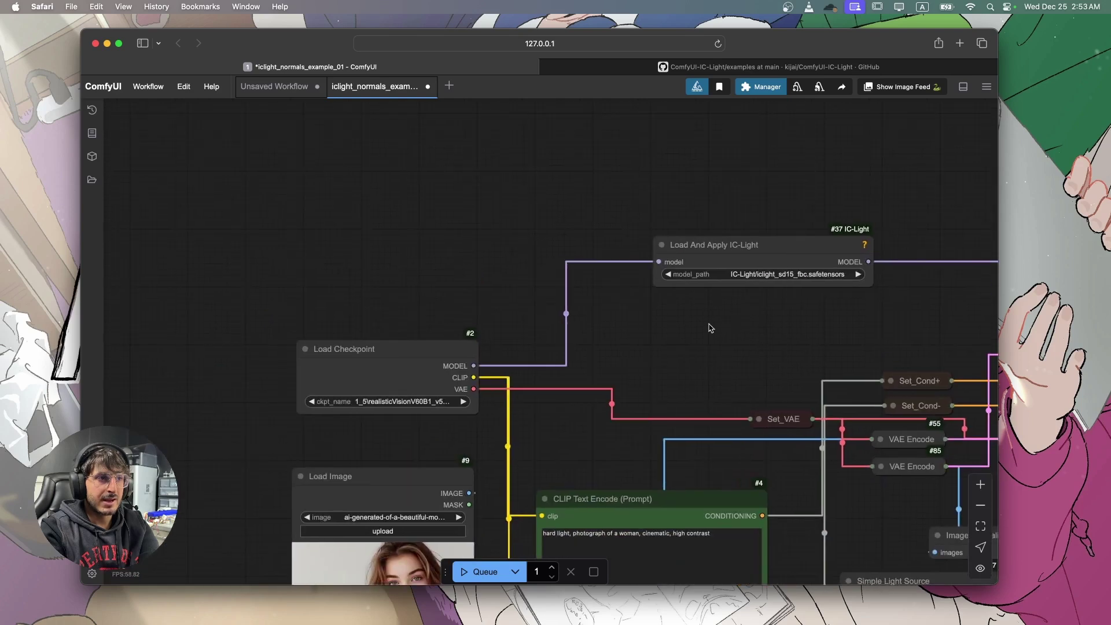
{"action": "scroll", "coordinate": [362, 409], "scroll_direction": "up", "scroll_amount": 1}
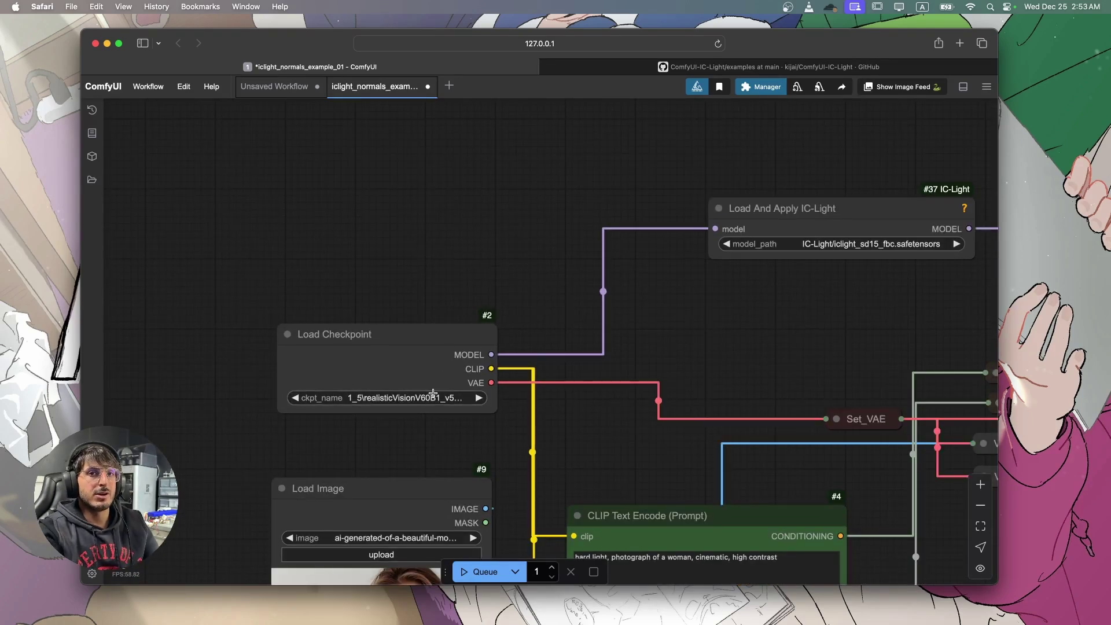
{"action": "left_click", "coordinate": [423, 399]}
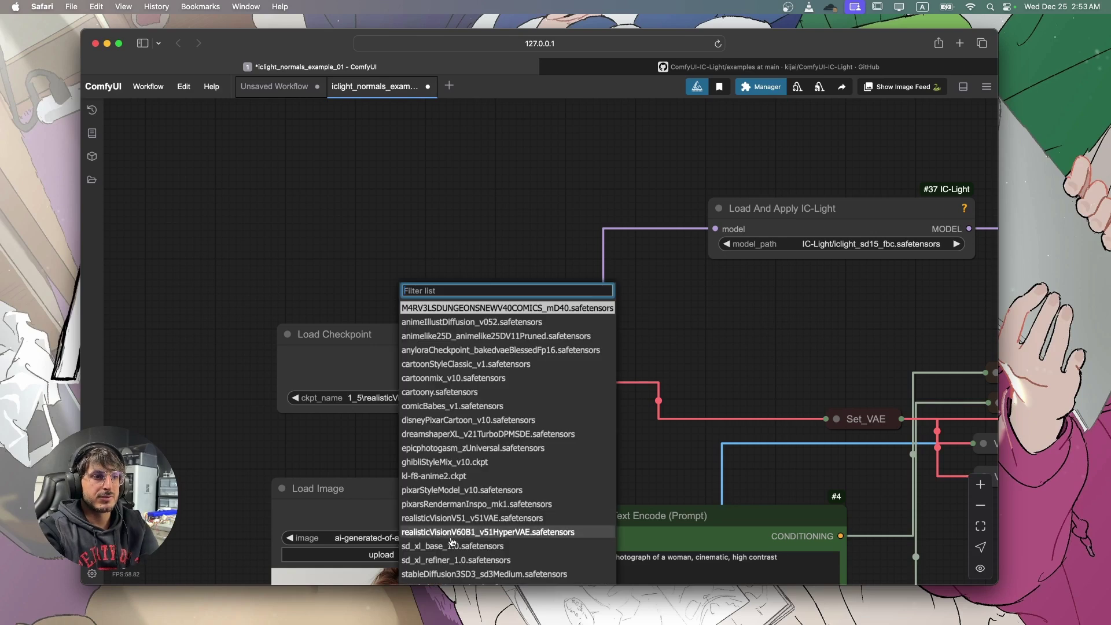
{"action": "left_click", "coordinate": [442, 520]}
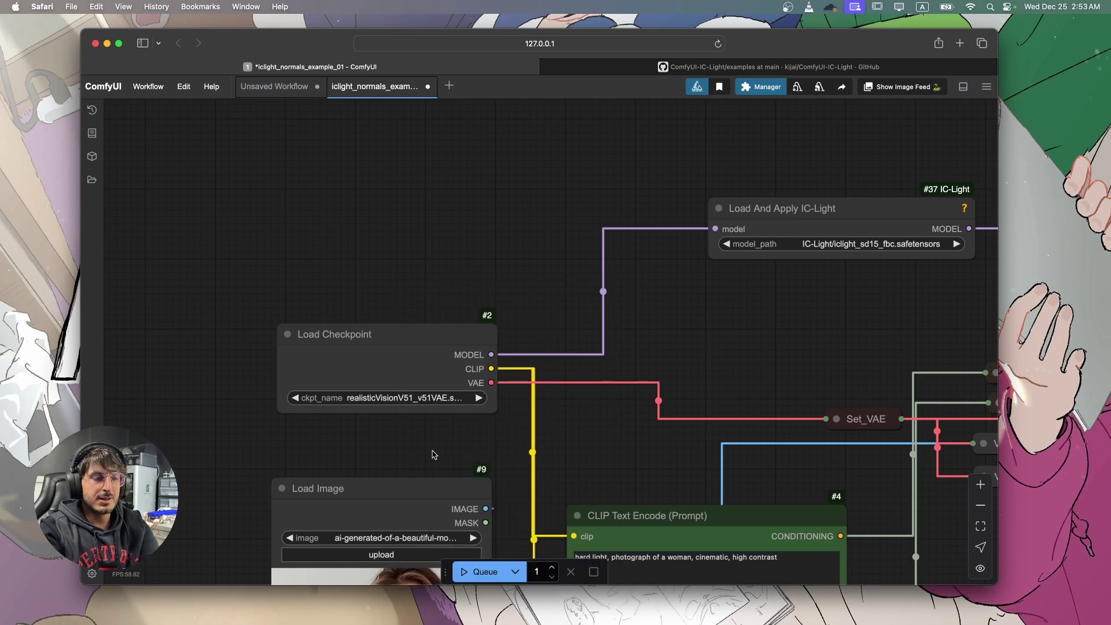
{"action": "scroll", "coordinate": [434, 454], "scroll_direction": "down", "scroll_amount": 5}
{"action": "left_click_drag", "start_coordinate": [614, 416], "coordinate": [467, 223]}
- Queue the workflow and inspect the normal map and four relit portrait previews
{"action": "left_click", "coordinate": [477, 573]}
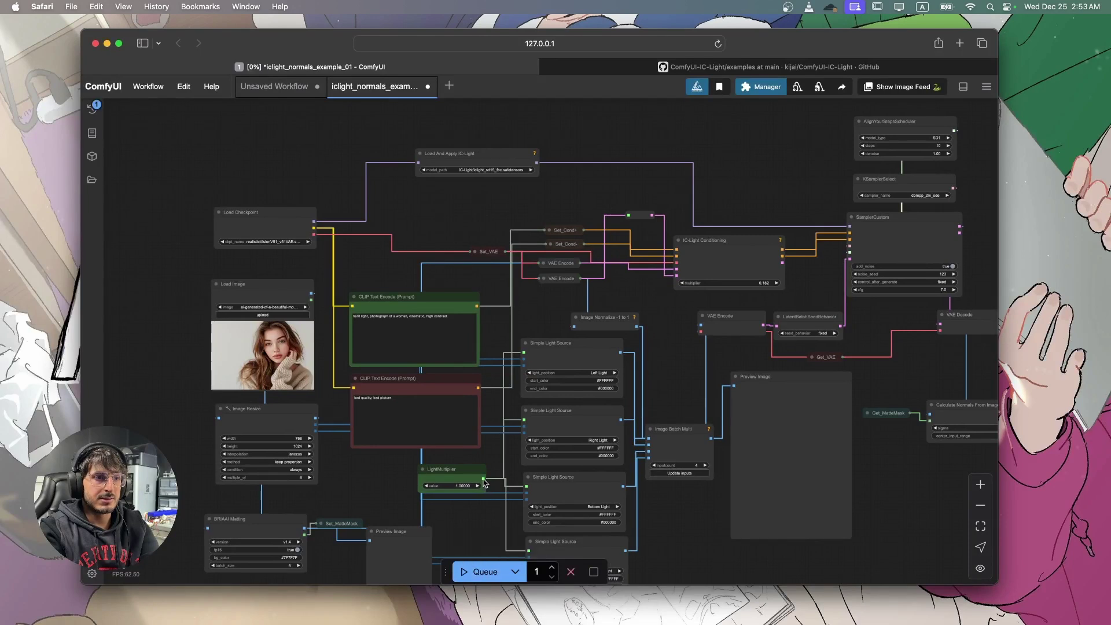
{"action": "scroll", "coordinate": [486, 474], "scroll_direction": "down", "scroll_amount": 3}
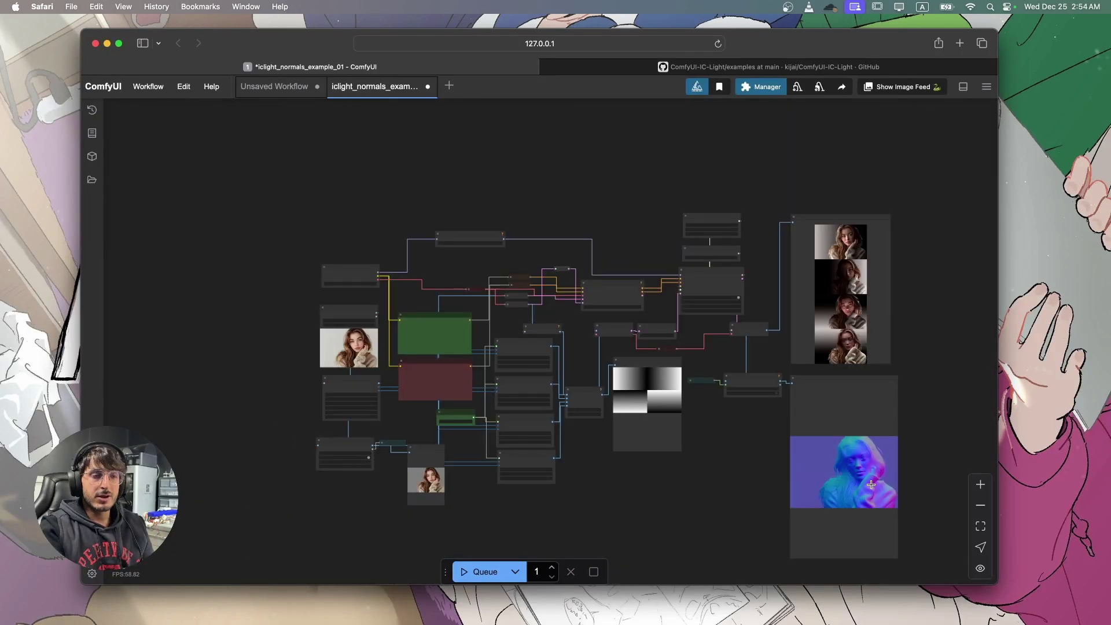
{"action": "scroll", "coordinate": [871, 485], "scroll_direction": "up", "scroll_amount": 7}
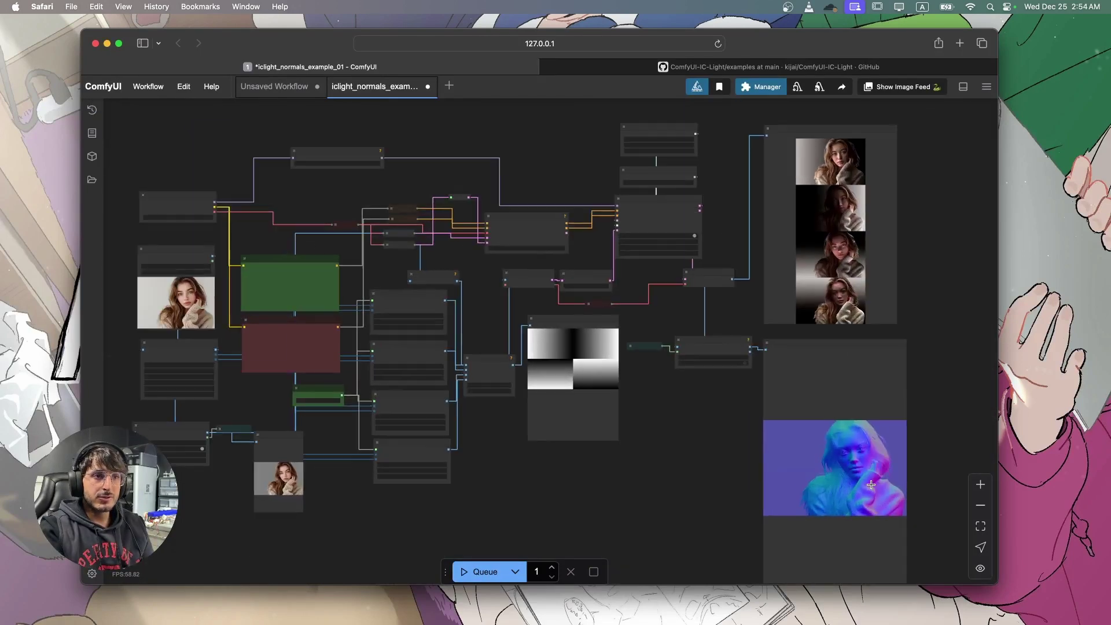
{"action": "scroll", "coordinate": [809, 422], "scroll_direction": "up", "scroll_amount": 1}
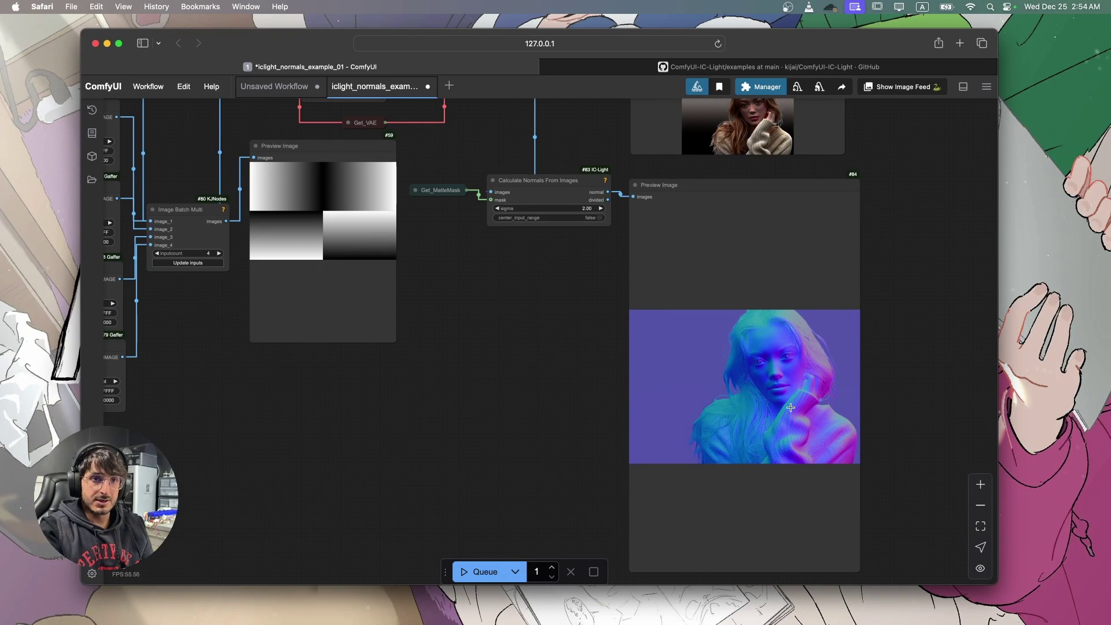
{"action": "scroll", "coordinate": [783, 424], "scroll_direction": "down", "scroll_amount": 6}
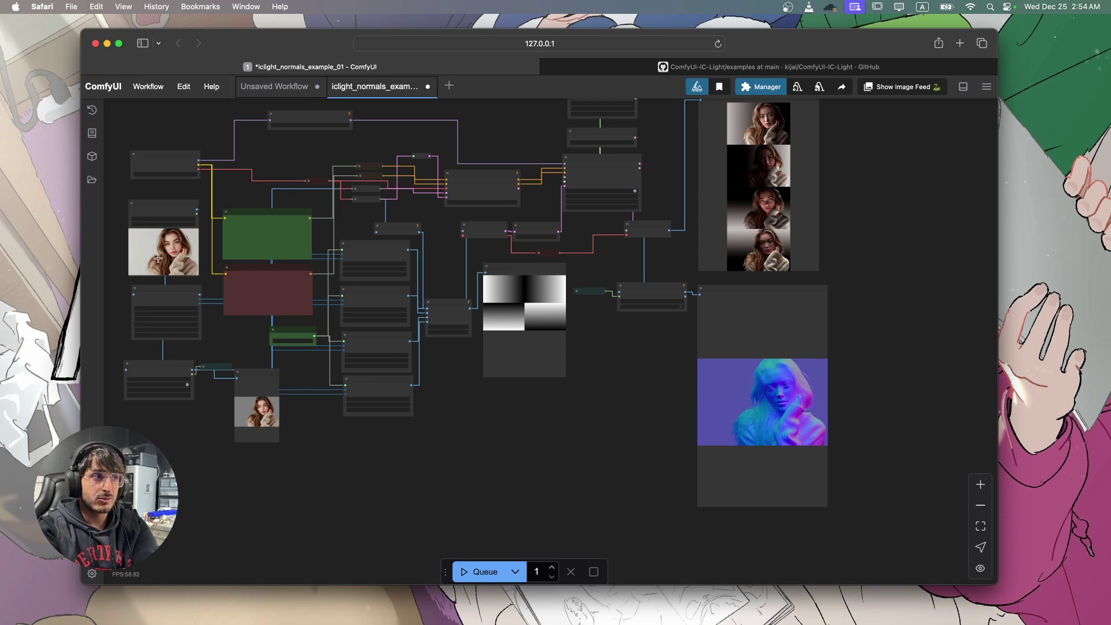
{"action": "scroll", "coordinate": [787, 414], "scroll_direction": "up", "scroll_amount": 4}
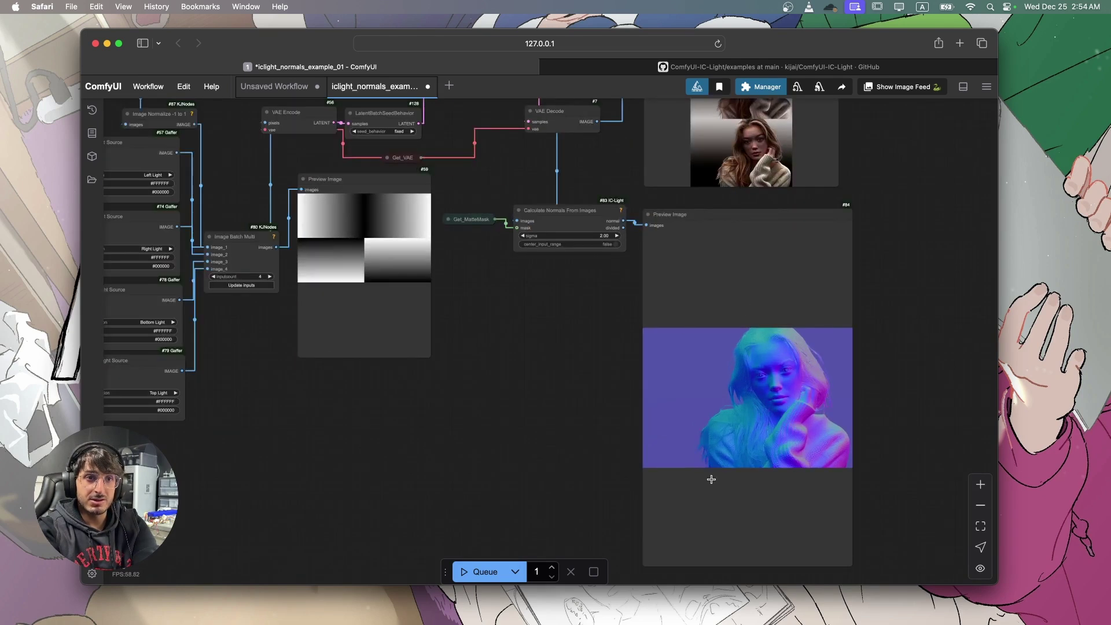
{"action": "scroll", "coordinate": [880, 427], "scroll_direction": "down", "scroll_amount": 5}
{"action": "scroll", "coordinate": [863, 350], "scroll_direction": "up", "scroll_amount": 4}
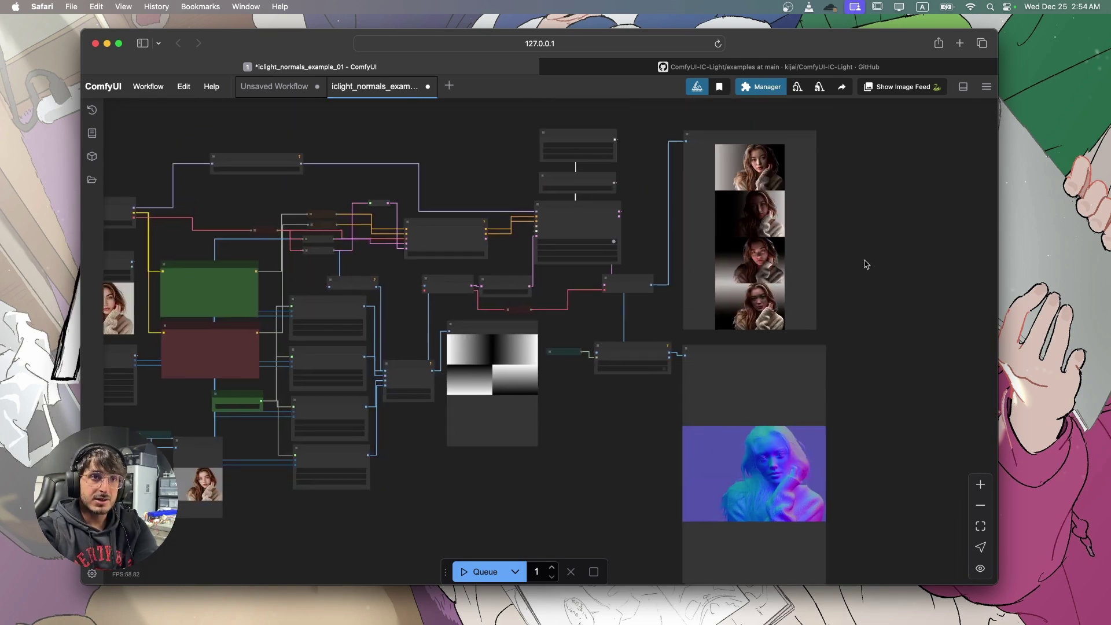
{"action": "scroll", "coordinate": [737, 307], "scroll_direction": "up", "scroll_amount": 5}
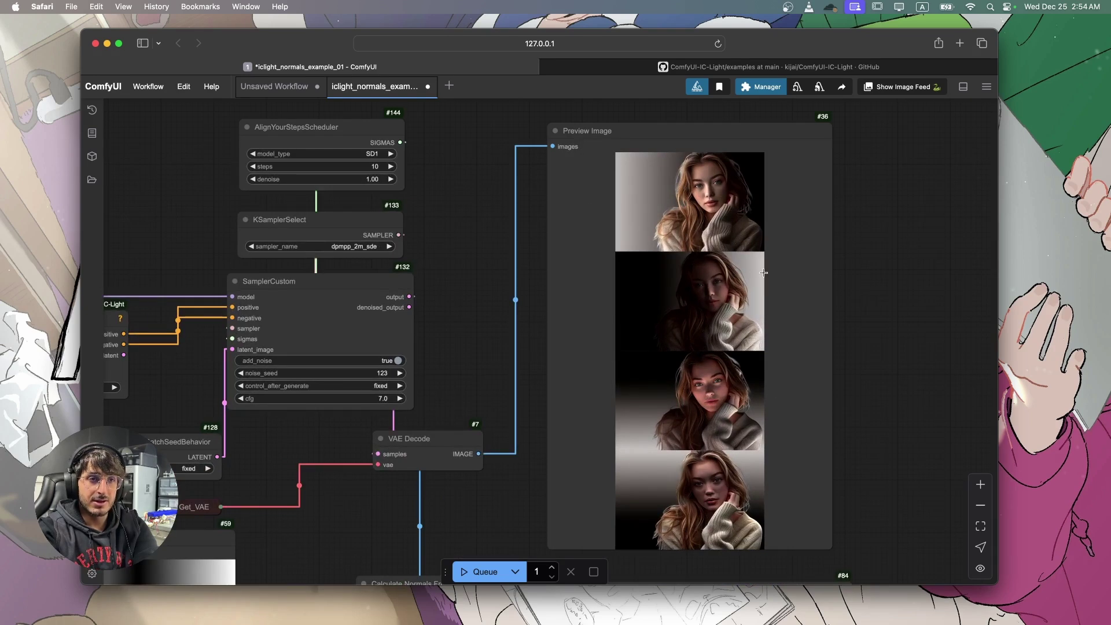
{"action": "scroll", "coordinate": [717, 243], "scroll_direction": "up", "scroll_amount": 3}
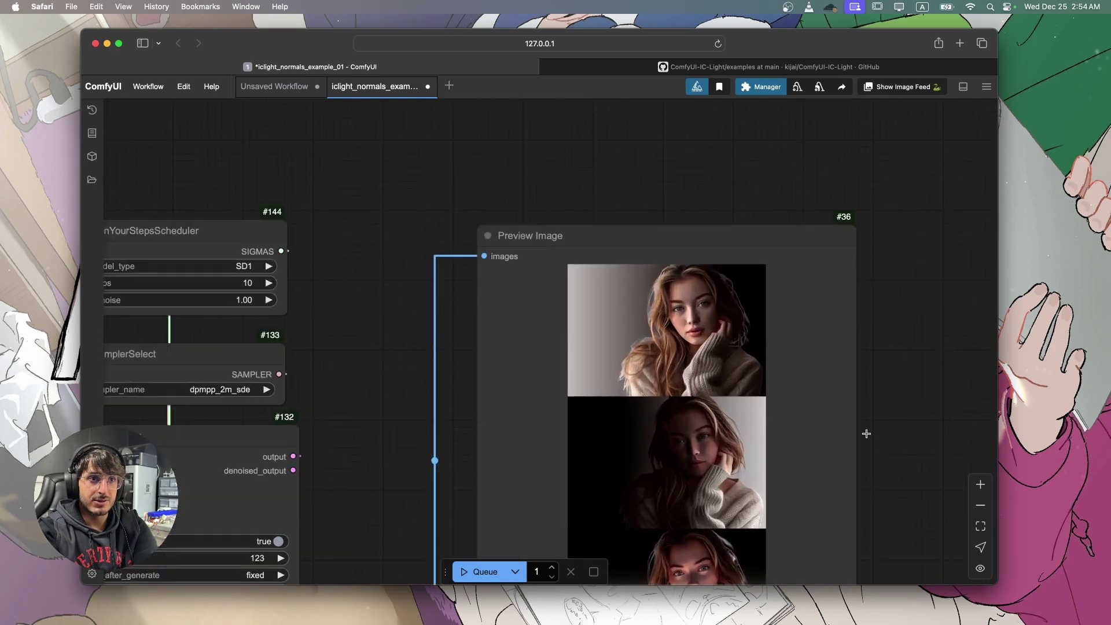
- Zoom and pan across the Load Image and light source nodes to inspect the graph
{"action": "scroll", "coordinate": [903, 405], "scroll_direction": "down", "scroll_amount": 4}
{"action": "scroll", "coordinate": [893, 348], "scroll_direction": "down", "scroll_amount": 5}
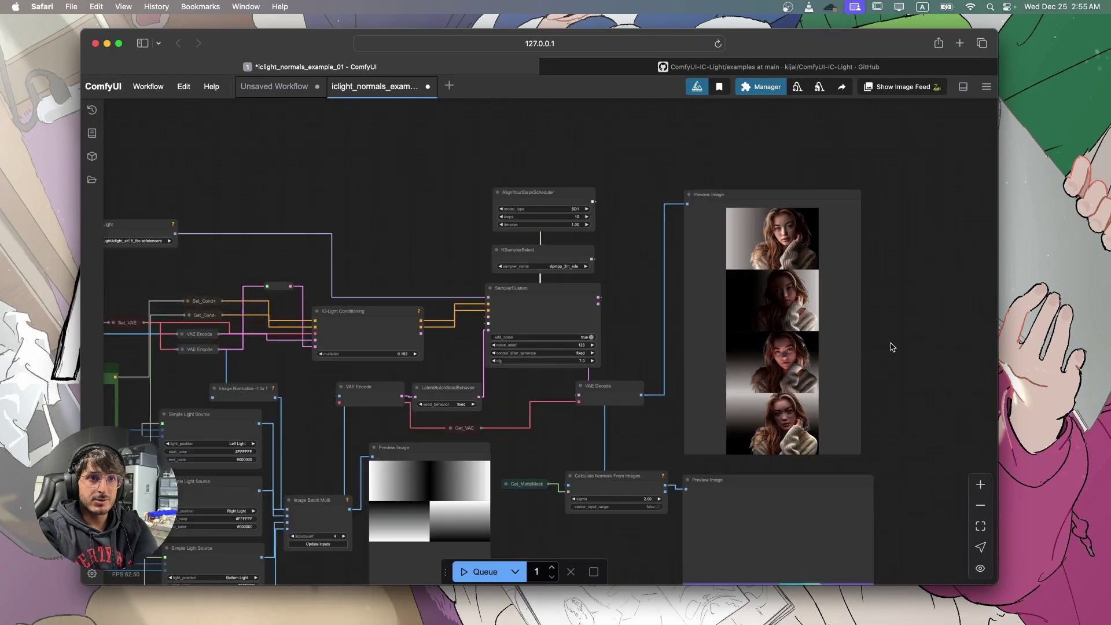
{"action": "scroll", "coordinate": [889, 324], "scroll_direction": "down", "scroll_amount": 3}
{"action": "left_click_drag", "start_coordinate": [890, 287], "coordinate": [994, 221]}
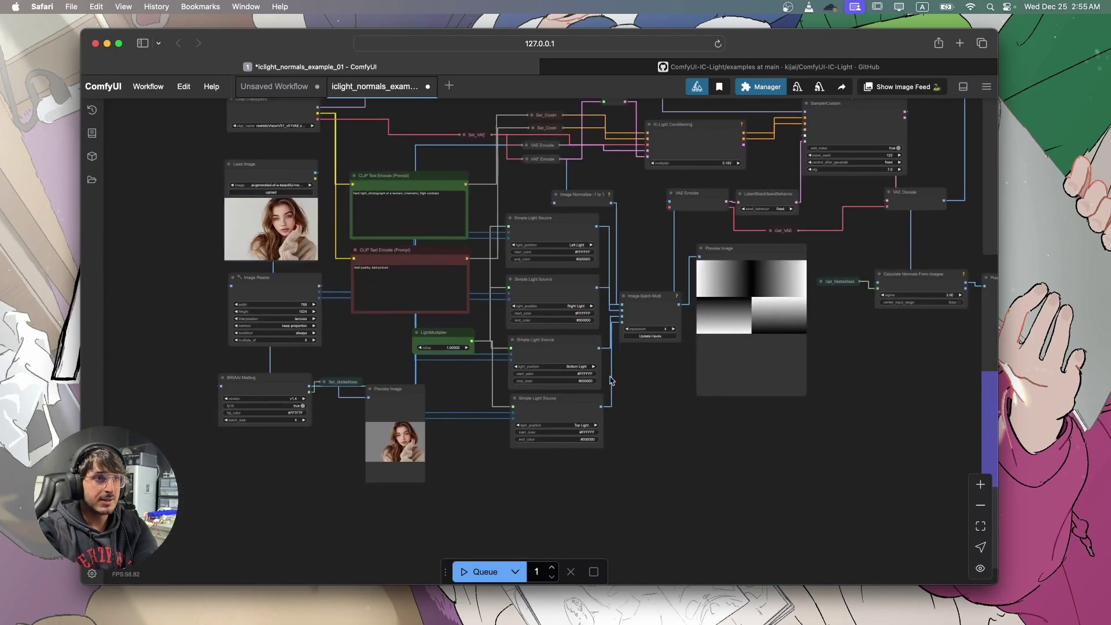
{"action": "scroll", "coordinate": [593, 404], "scroll_direction": "up", "scroll_amount": 2}
{"action": "scroll", "coordinate": [298, 292], "scroll_direction": "up", "scroll_amount": 2}
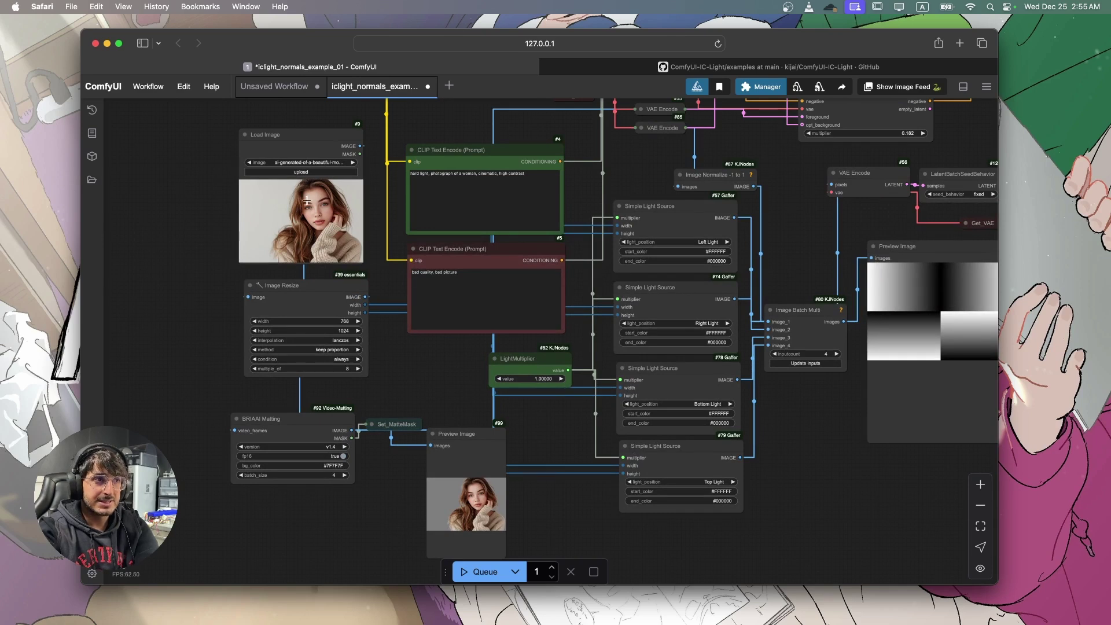
{"action": "scroll", "coordinate": [478, 507], "scroll_direction": "up", "scroll_amount": 8}
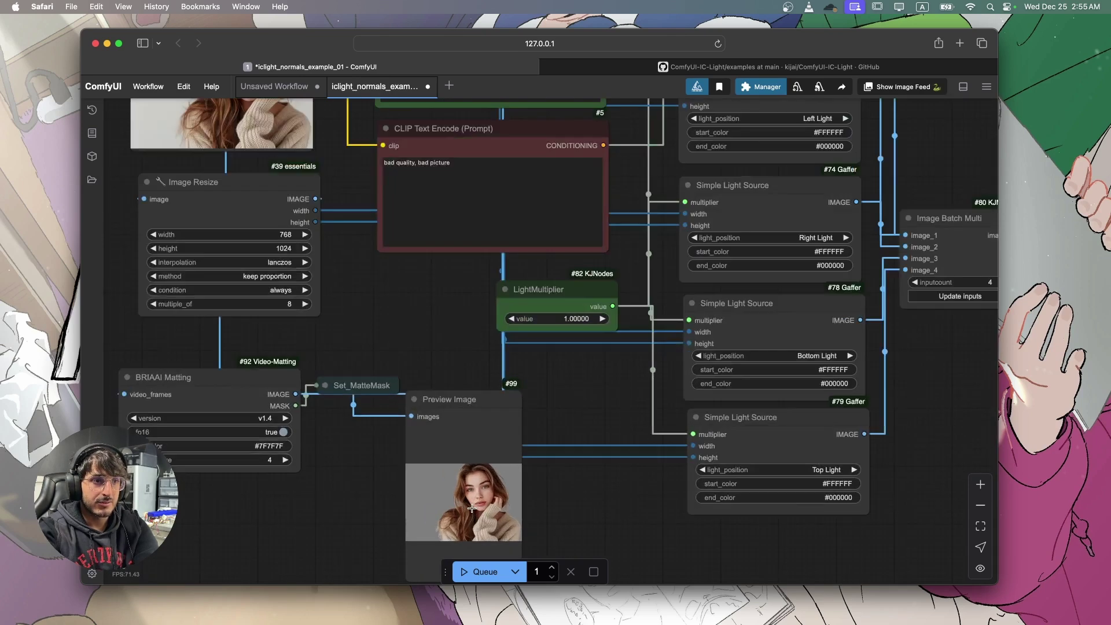
{"action": "scroll", "coordinate": [477, 463], "scroll_direction": "up", "scroll_amount": 2}
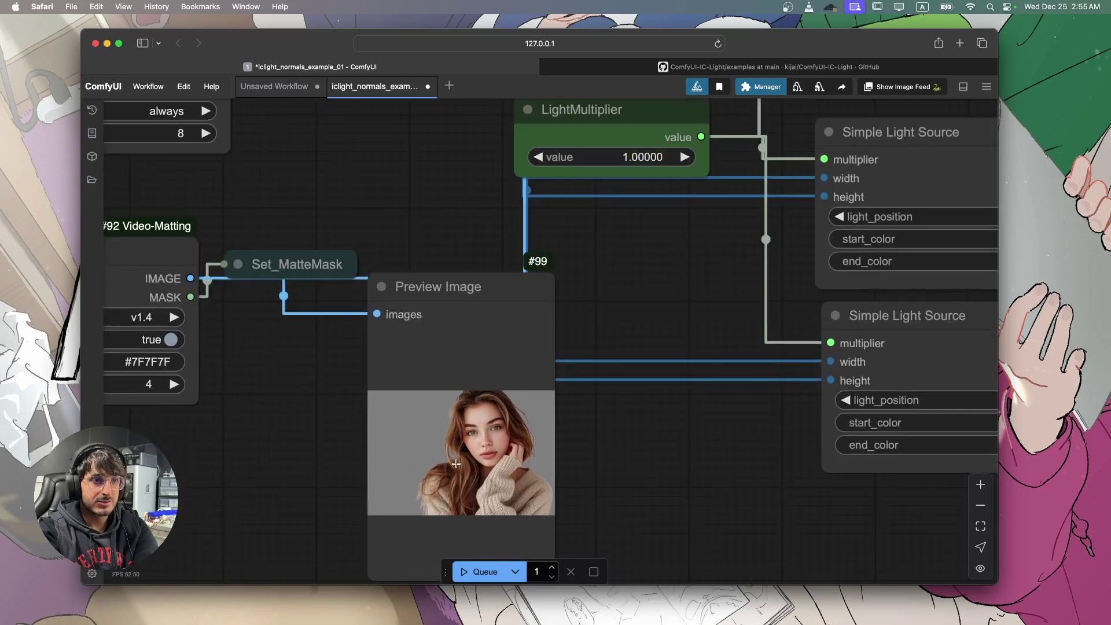
{"action": "scroll", "coordinate": [473, 460], "scroll_direction": "down", "scroll_amount": 5}
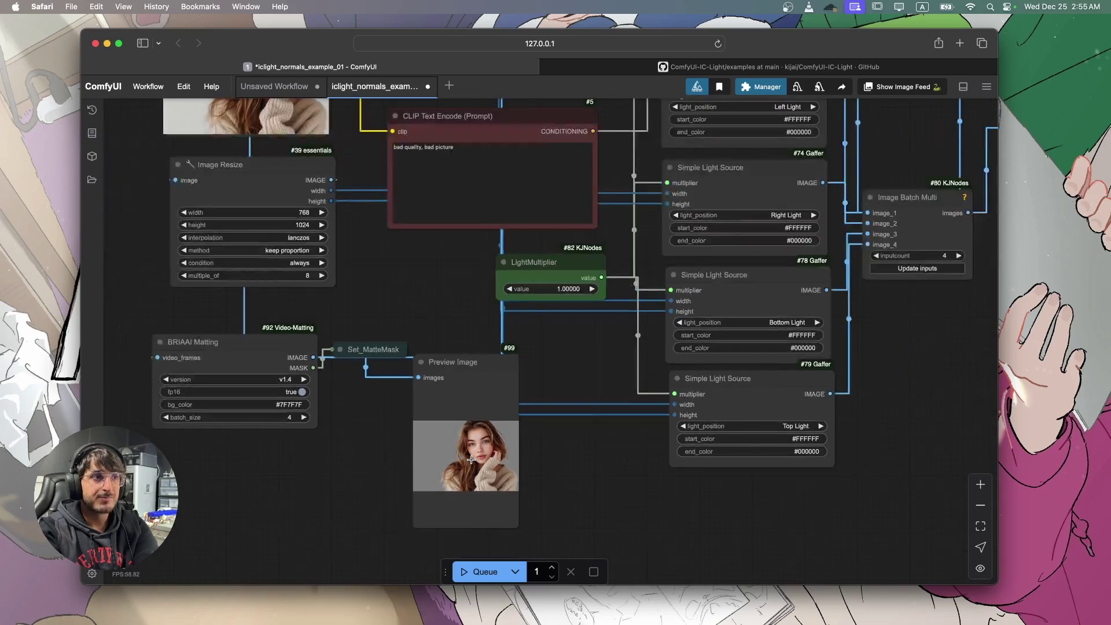
{"action": "scroll", "coordinate": [566, 377], "scroll_direction": "down", "scroll_amount": 3}
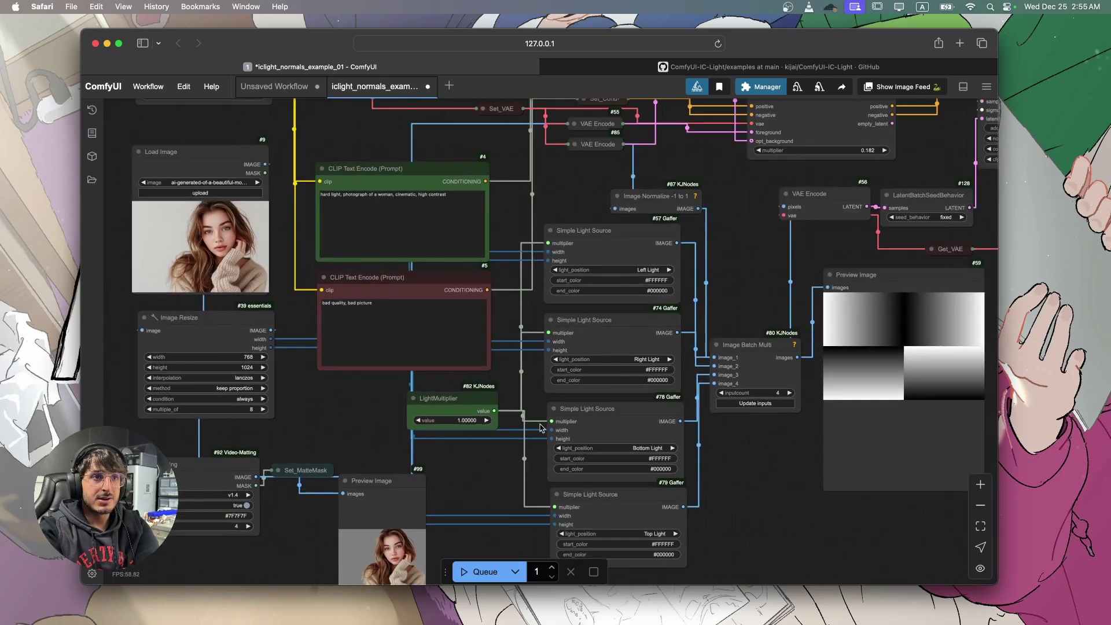
{"action": "left_click_drag", "start_coordinate": [665, 359], "coordinate": [632, 318]}
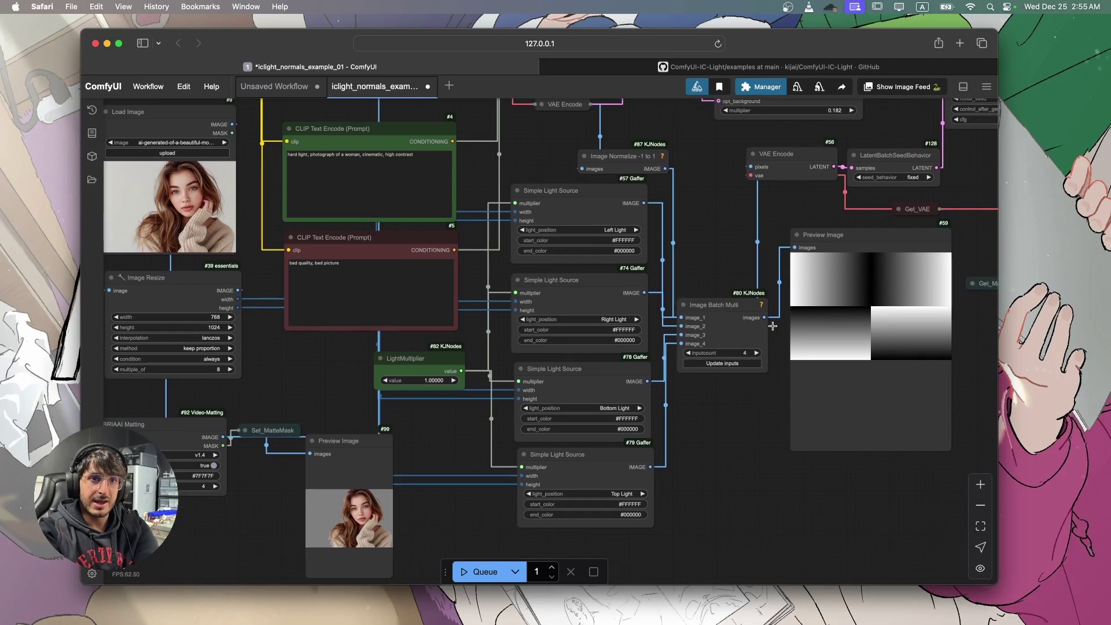
- Move the light-gradient Preview Image node (#59) slightly left and down
{"action": "scroll", "coordinate": [850, 331], "scroll_direction": "down", "scroll_amount": 3}
{"action": "scroll", "coordinate": [894, 283], "scroll_direction": "down", "scroll_amount": 2}
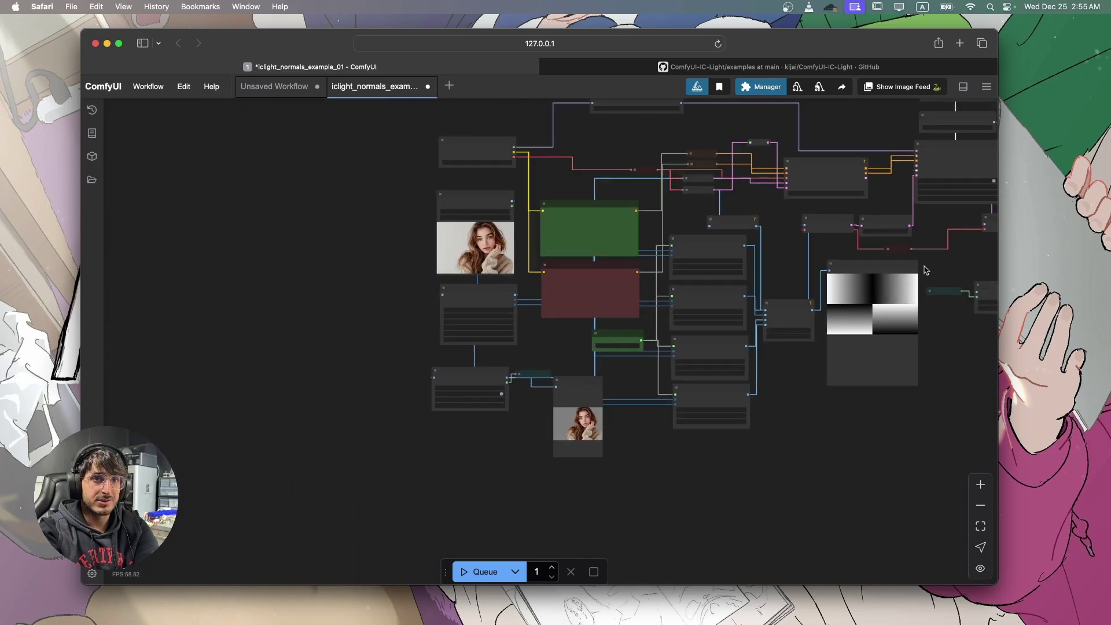
{"action": "scroll", "coordinate": [933, 273], "scroll_direction": "up", "scroll_amount": 5}
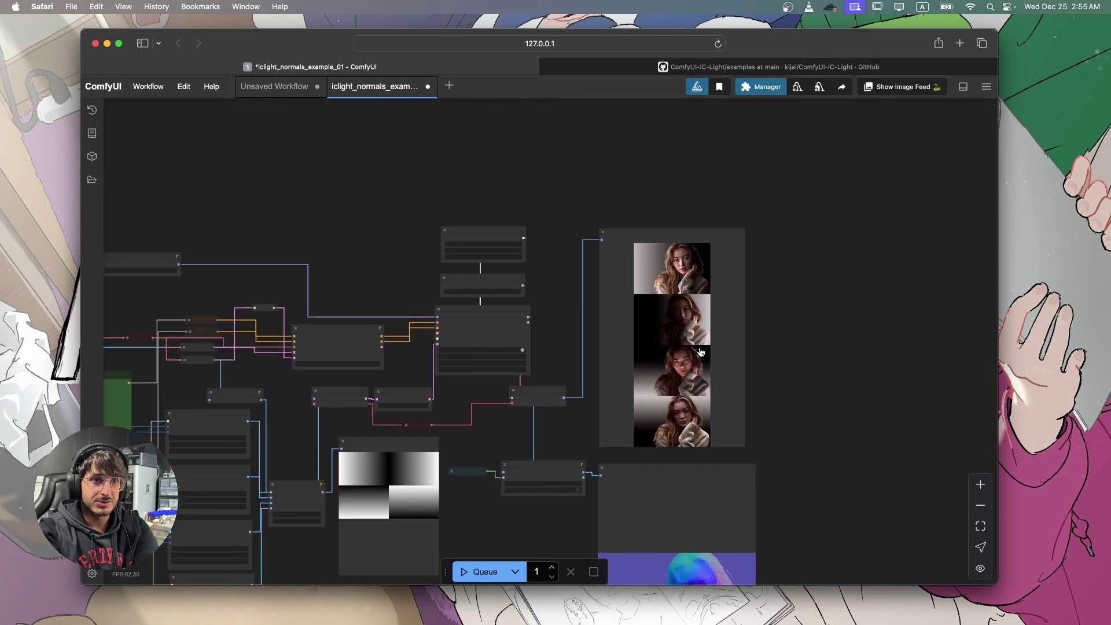
{"action": "scroll", "coordinate": [657, 372], "scroll_direction": "down", "scroll_amount": 5}
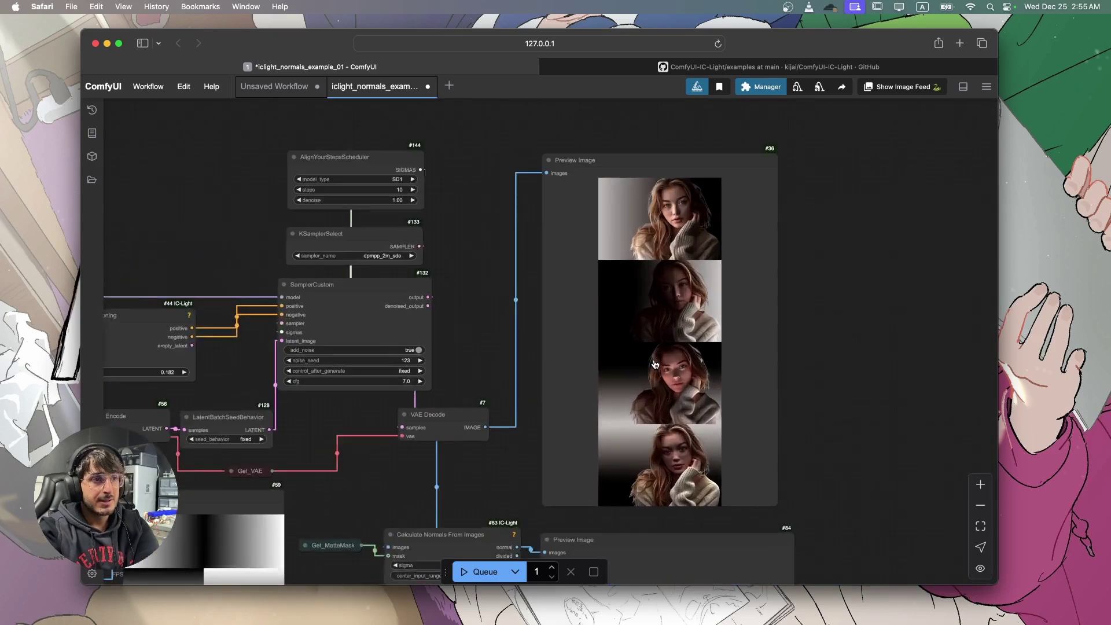
{"action": "scroll", "coordinate": [597, 325], "scroll_direction": "left", "scroll_amount": 5}
{"action": "scroll", "coordinate": [561, 301], "scroll_direction": "up", "scroll_amount": 2}
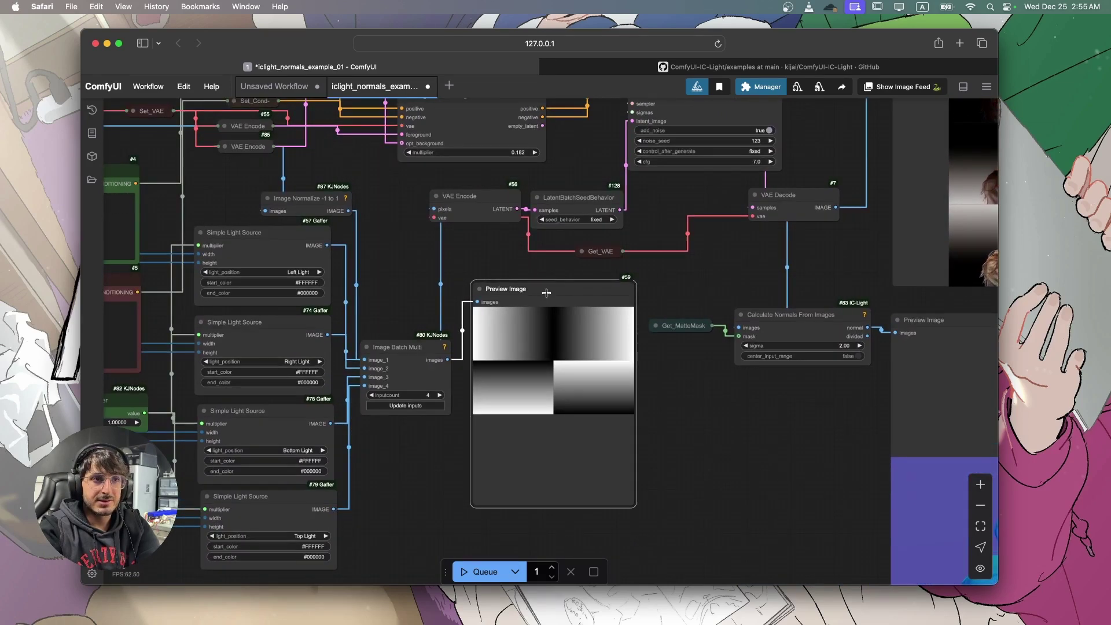
{"action": "left_click_drag", "start_coordinate": [556, 295], "coordinate": [550, 296]}
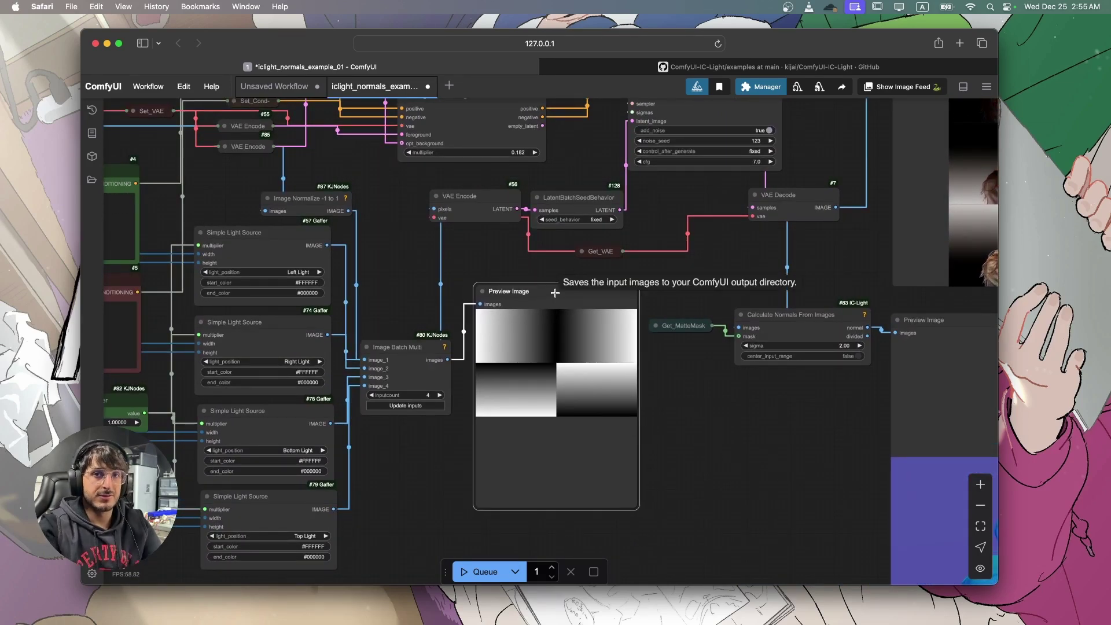
{"action": "mouse_move", "coordinate": [555, 293]}
{"action": "left_mouse_down"}
{"action": "mouse_move", "coordinate": [570, 303]}
{"action": "mouse_move", "coordinate": [535, 290]}
{"action": "mouse_move", "coordinate": [550, 303]}
{"action": "left_mouse_up"}
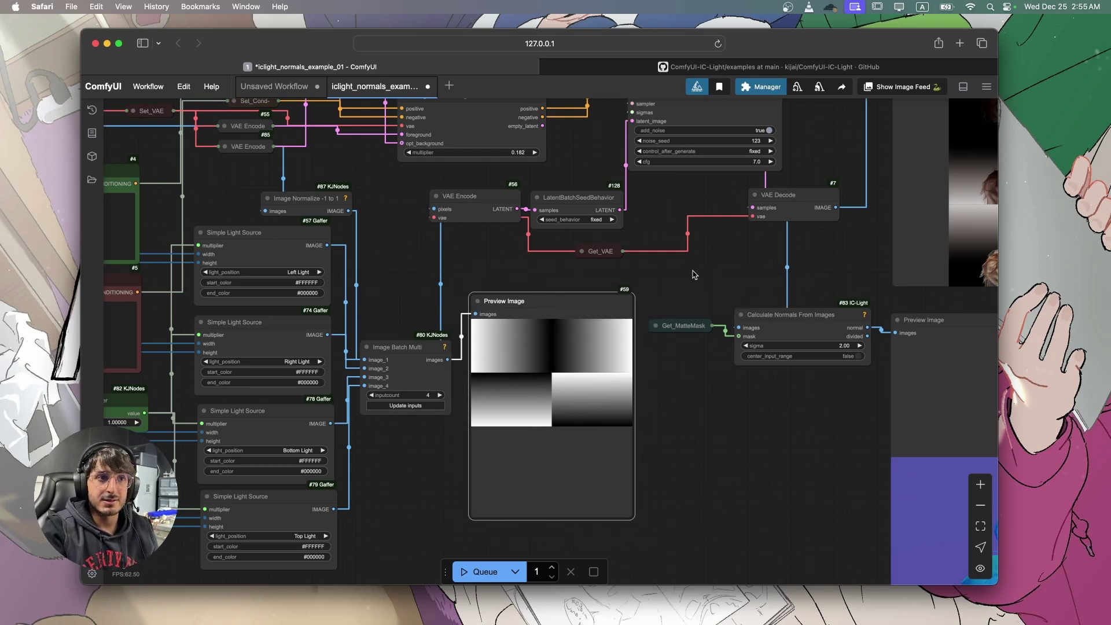
{"action": "scroll", "coordinate": [692, 275], "scroll_direction": "down", "scroll_amount": 3}
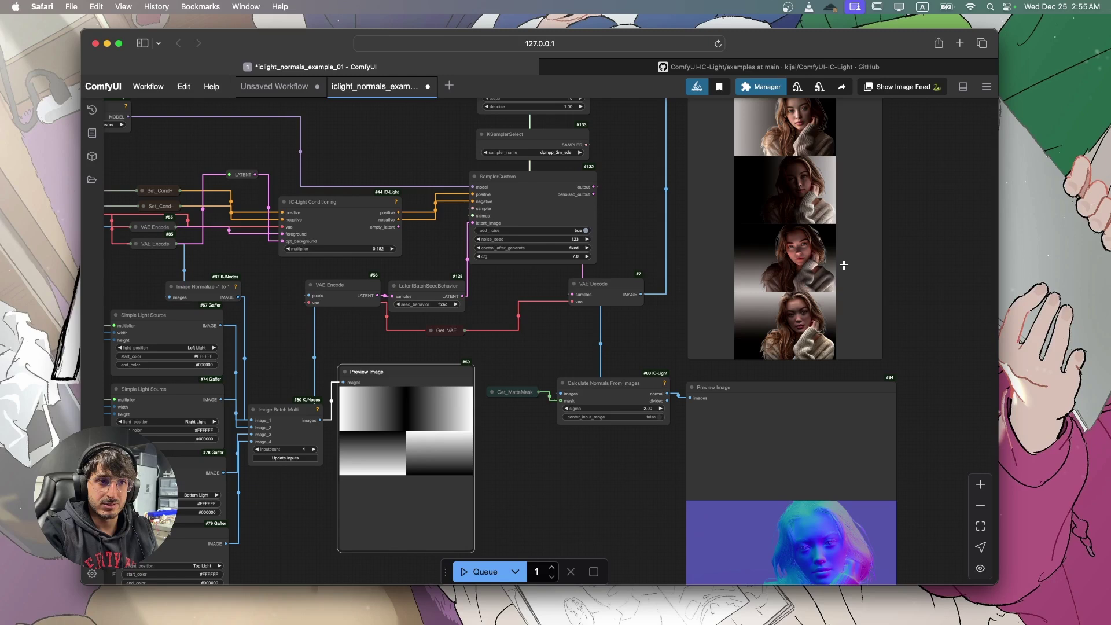
- Load the man's portrait photo into the Load Image node in place of the woman's
{"action": "scroll", "coordinate": [509, 371], "scroll_direction": "left", "scroll_amount": 10}
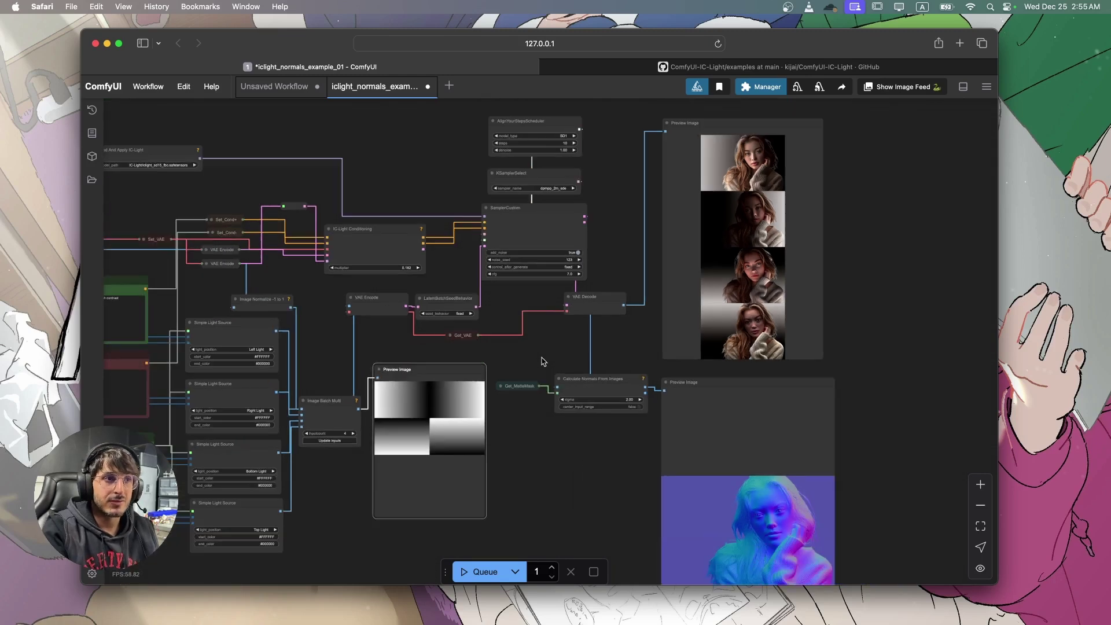
{"action": "left_click_drag", "start_coordinate": [320, 346], "coordinate": [530, 364]}
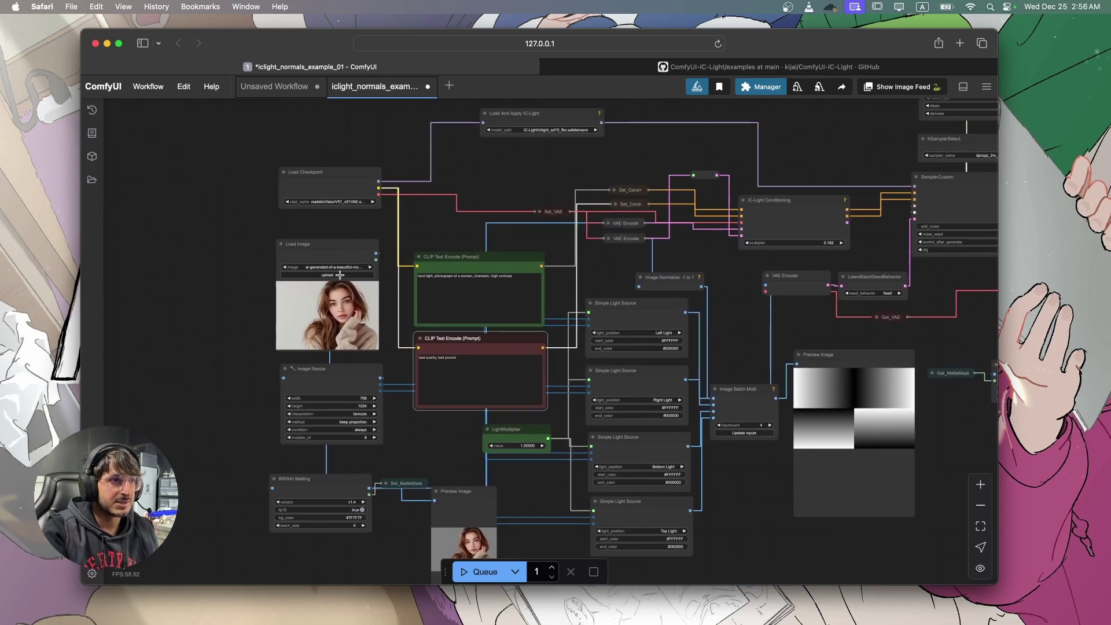
{"action": "scroll", "coordinate": [350, 313], "scroll_direction": "up", "scroll_amount": 3}
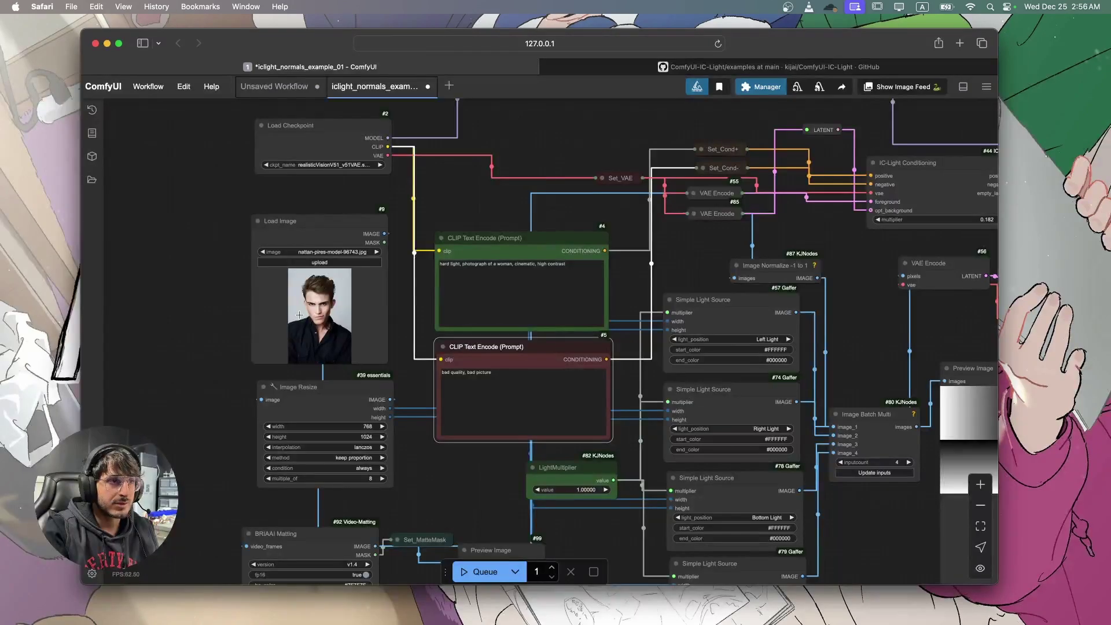
{"action": "scroll", "coordinate": [299, 314], "scroll_direction": "up", "scroll_amount": 1}
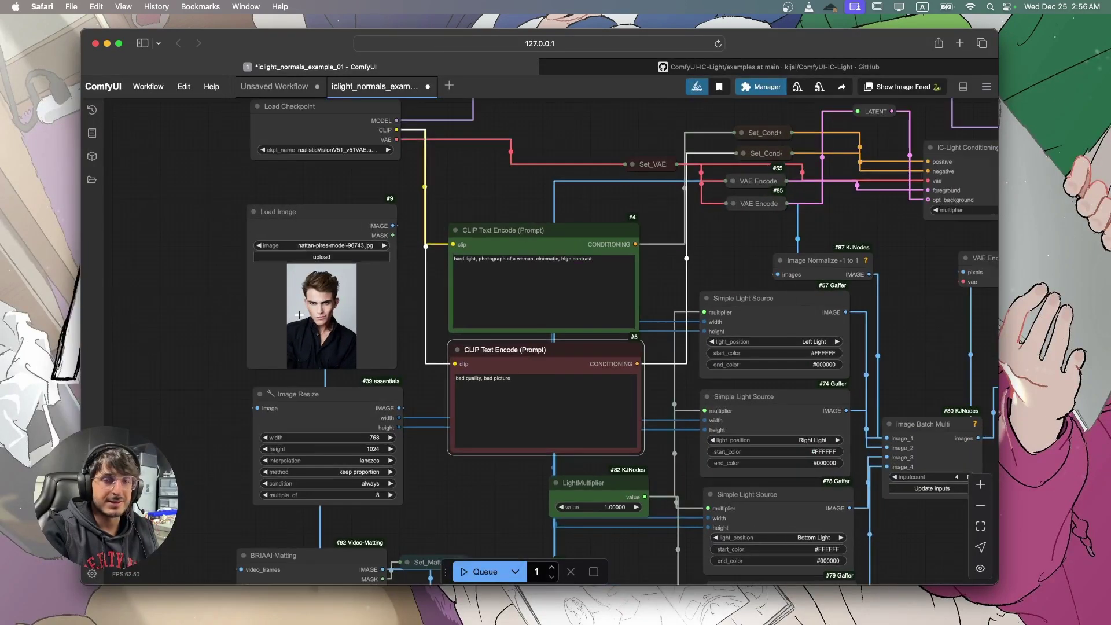
- Queue the workflow on the man's photo and view his four relit portraits and normal map
{"action": "left_click", "coordinate": [479, 571]}
{"action": "scroll", "coordinate": [464, 466], "scroll_direction": "down", "scroll_amount": 5}
{"action": "scroll", "coordinate": [375, 477], "scroll_direction": "up", "scroll_amount": 4}
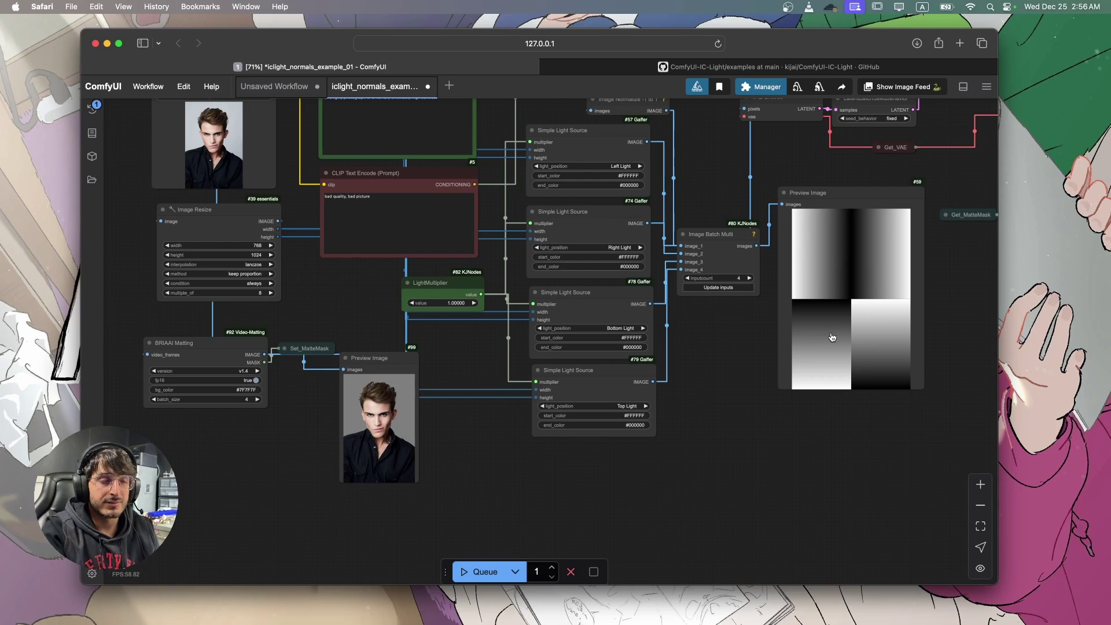
{"action": "scroll", "coordinate": [625, 340], "scroll_direction": "down", "scroll_amount": 4}
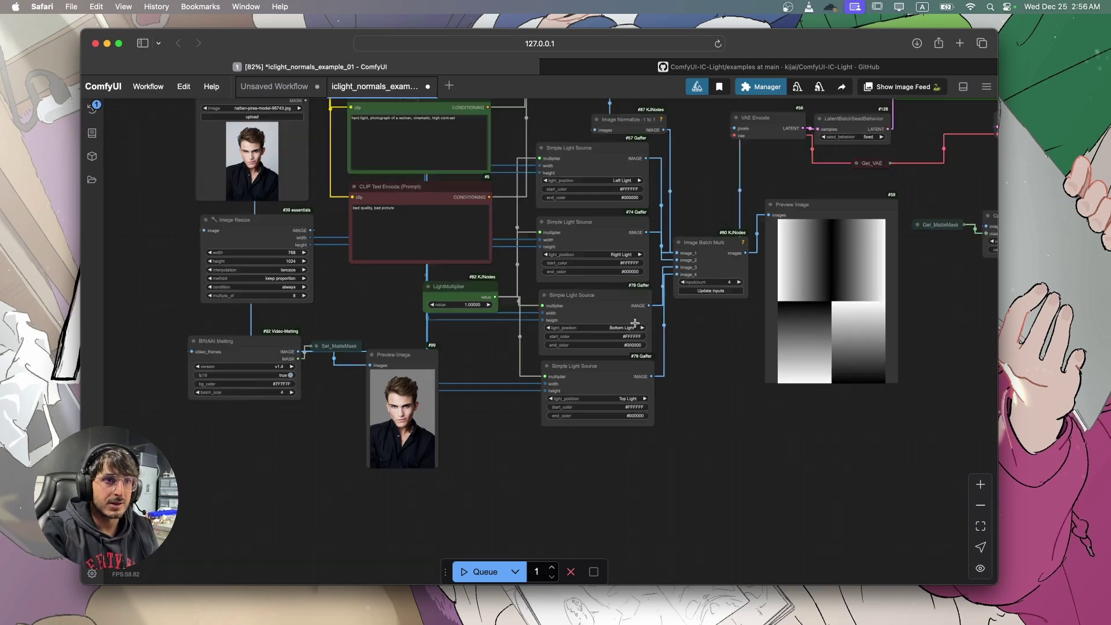
{"action": "scroll", "coordinate": [684, 340], "scroll_direction": "down", "scroll_amount": 2}
{"action": "left_click_drag", "start_coordinate": [683, 367], "coordinate": [437, 422]}
{"action": "scroll", "coordinate": [593, 204], "scroll_direction": "up", "scroll_amount": 8}
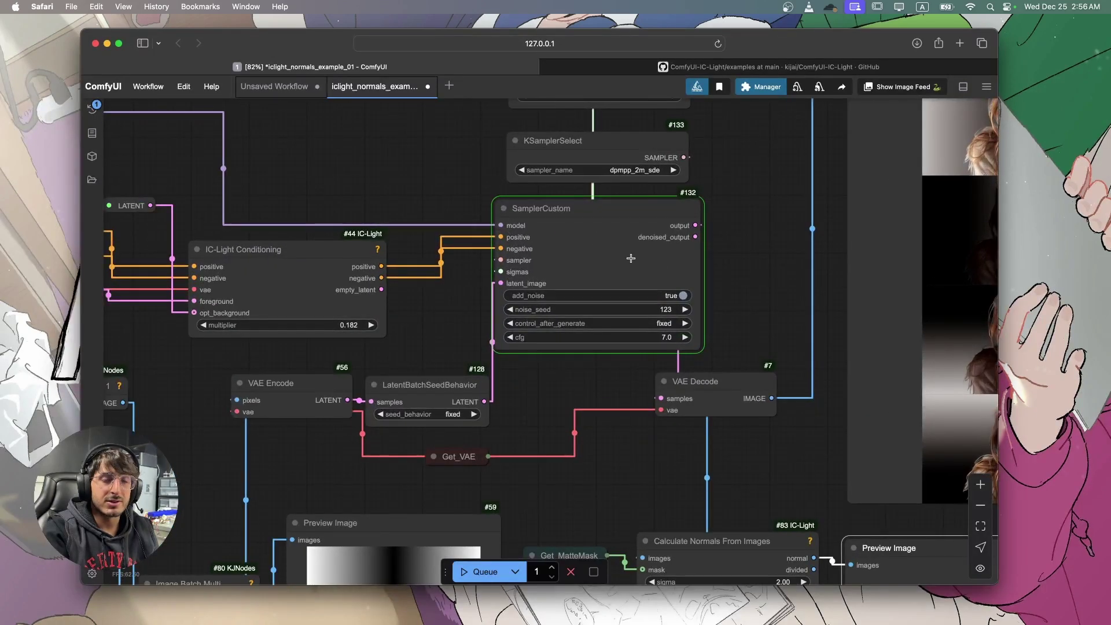
{"action": "scroll", "coordinate": [631, 259], "scroll_direction": "down", "scroll_amount": 8}
{"action": "scroll", "coordinate": [632, 261], "scroll_direction": "up", "scroll_amount": 1}
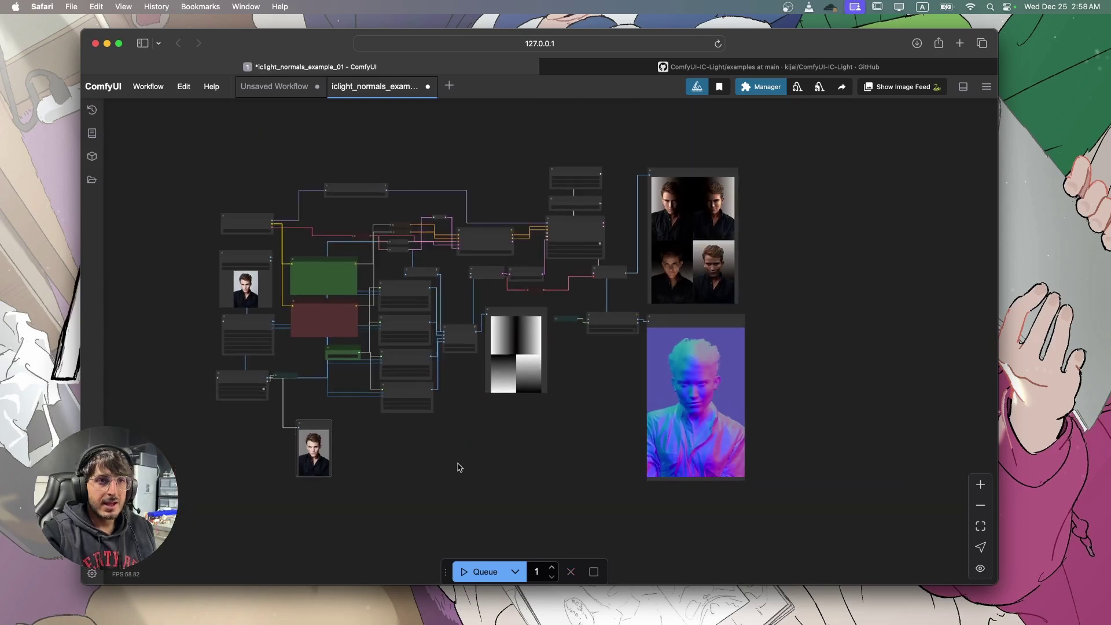
- Move the man's portrait preview next to the gradient preview and resize it larger
{"action": "left_click_drag", "start_coordinate": [457, 463], "coordinate": [500, 468]}
{"action": "scroll", "coordinate": [500, 468], "scroll_direction": "up", "scroll_amount": 1}
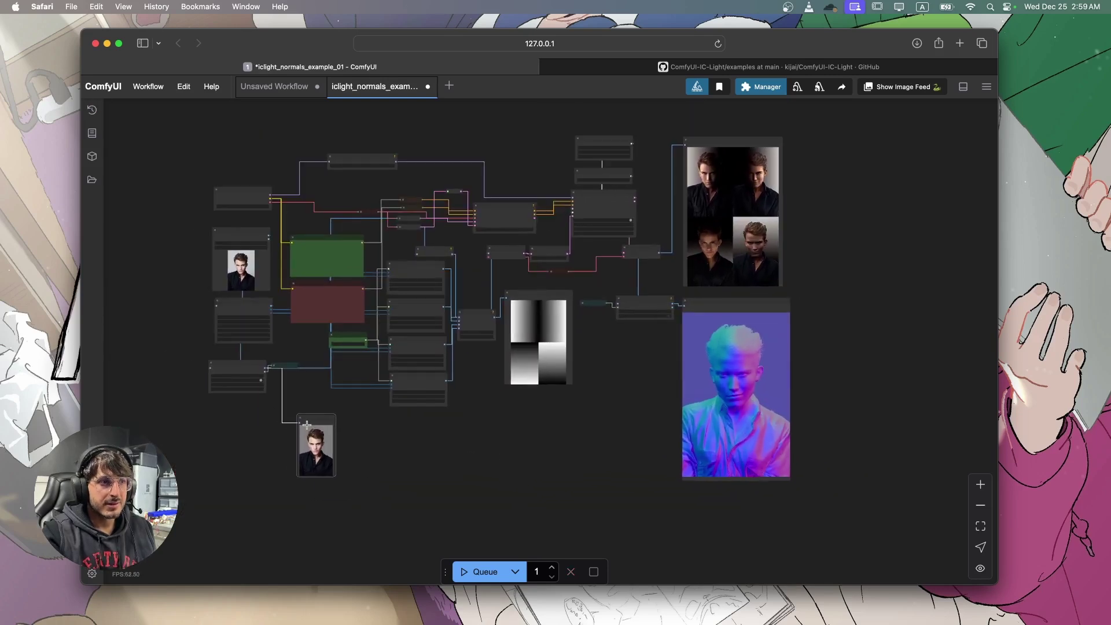
{"action": "left_click_drag", "start_coordinate": [309, 418], "coordinate": [605, 333]}
{"action": "left_click_drag", "start_coordinate": [633, 392], "coordinate": [683, 483]}
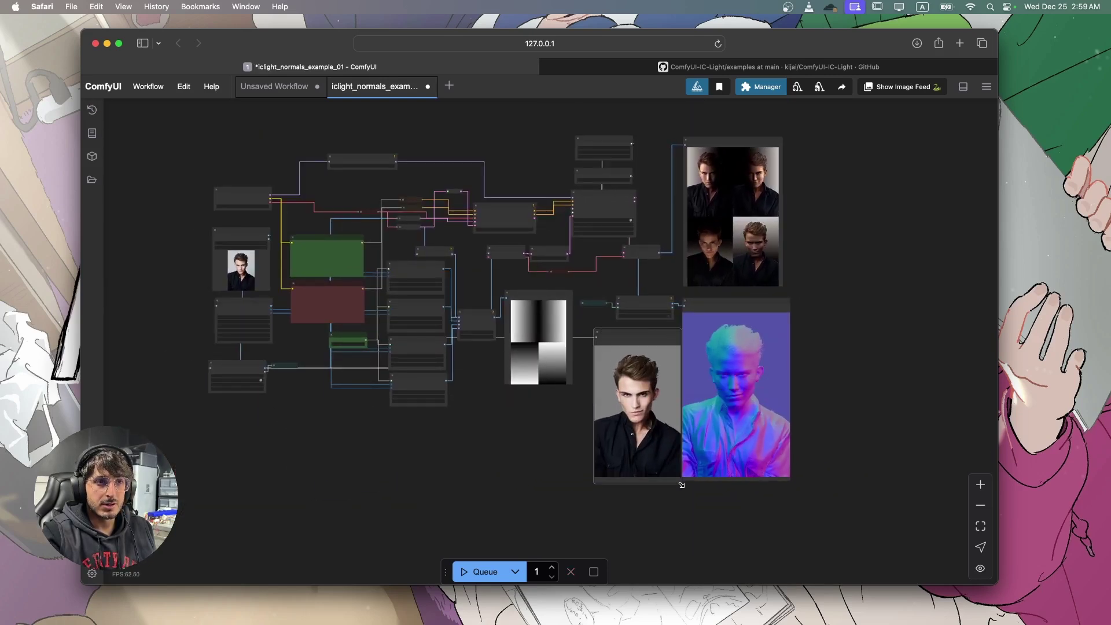
{"action": "scroll", "coordinate": [720, 414], "scroll_direction": "up", "scroll_amount": 3}
{"action": "scroll", "coordinate": [720, 414], "scroll_direction": "up", "scroll_amount": 4}
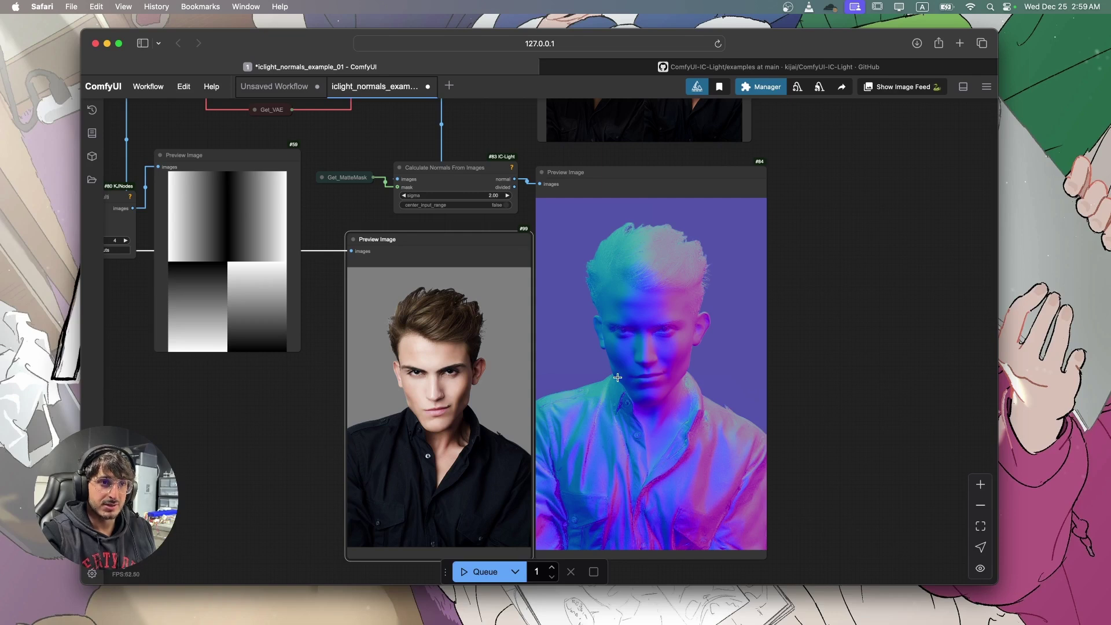
{"action": "scroll", "coordinate": [619, 379], "scroll_direction": "down", "scroll_amount": 5}
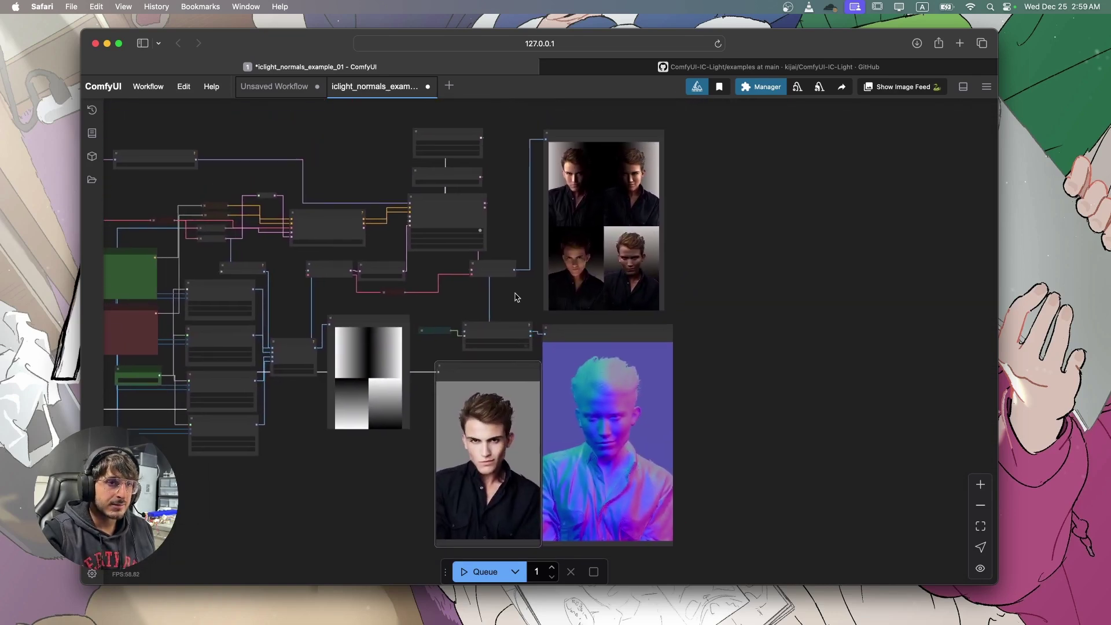
{"action": "scroll", "coordinate": [496, 327], "scroll_direction": "up", "scroll_amount": 2}
{"action": "scroll", "coordinate": [623, 223], "scroll_direction": "up", "scroll_amount": 3}
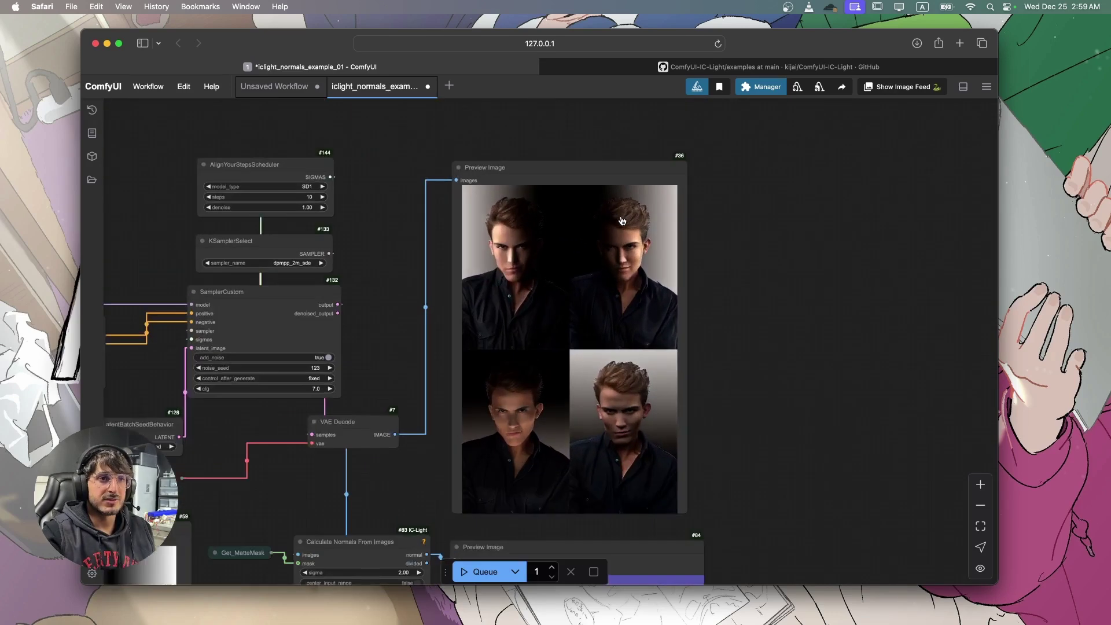
{"action": "scroll", "coordinate": [628, 272], "scroll_direction": "down", "scroll_amount": 2}
{"action": "scroll", "coordinate": [650, 245], "scroll_direction": "down", "scroll_amount": 1}
{"action": "scroll", "coordinate": [512, 370], "scroll_direction": "down", "scroll_amount": 2}
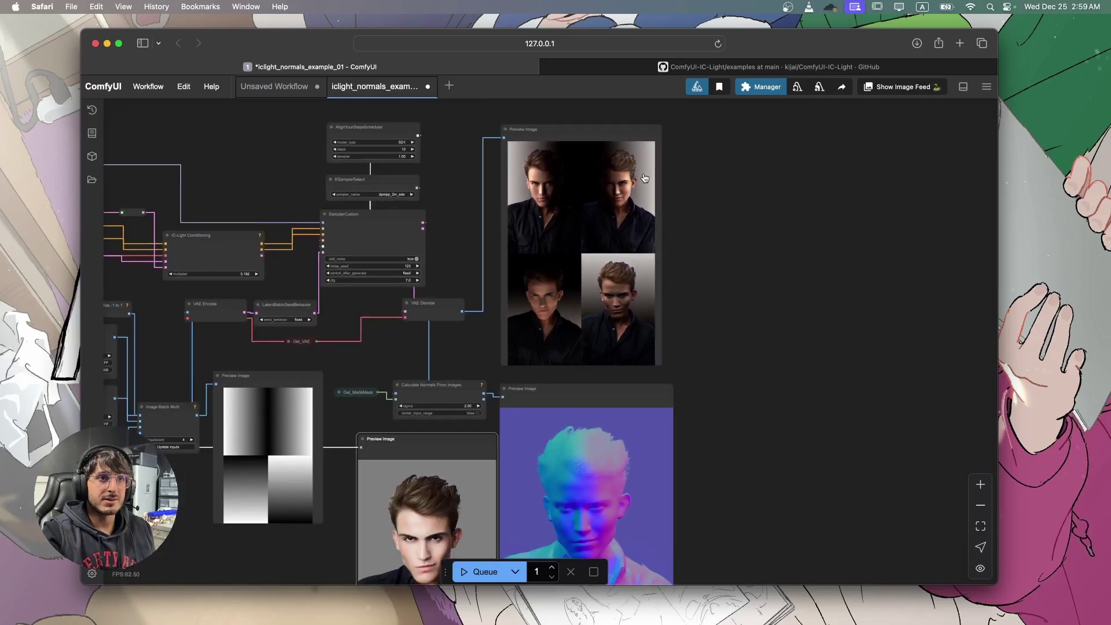
{"action": "scroll", "coordinate": [560, 359], "scroll_direction": "down", "scroll_amount": 2}
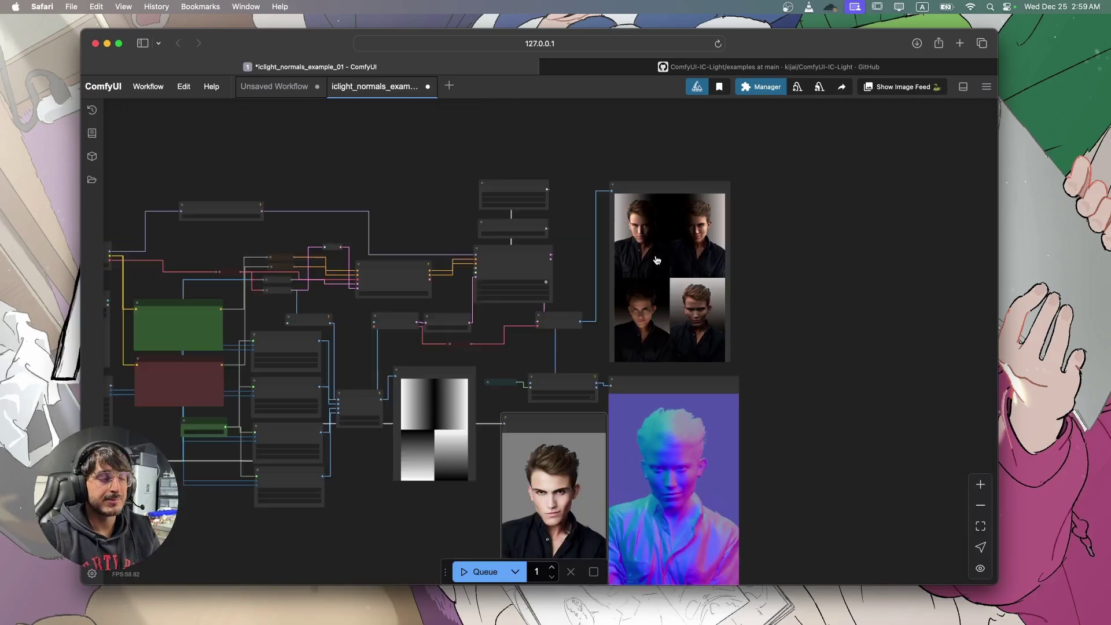
{"action": "scroll", "coordinate": [636, 261], "scroll_direction": "up", "scroll_amount": 3}
{"action": "scroll", "coordinate": [667, 122], "scroll_direction": "down", "scroll_amount": 1}
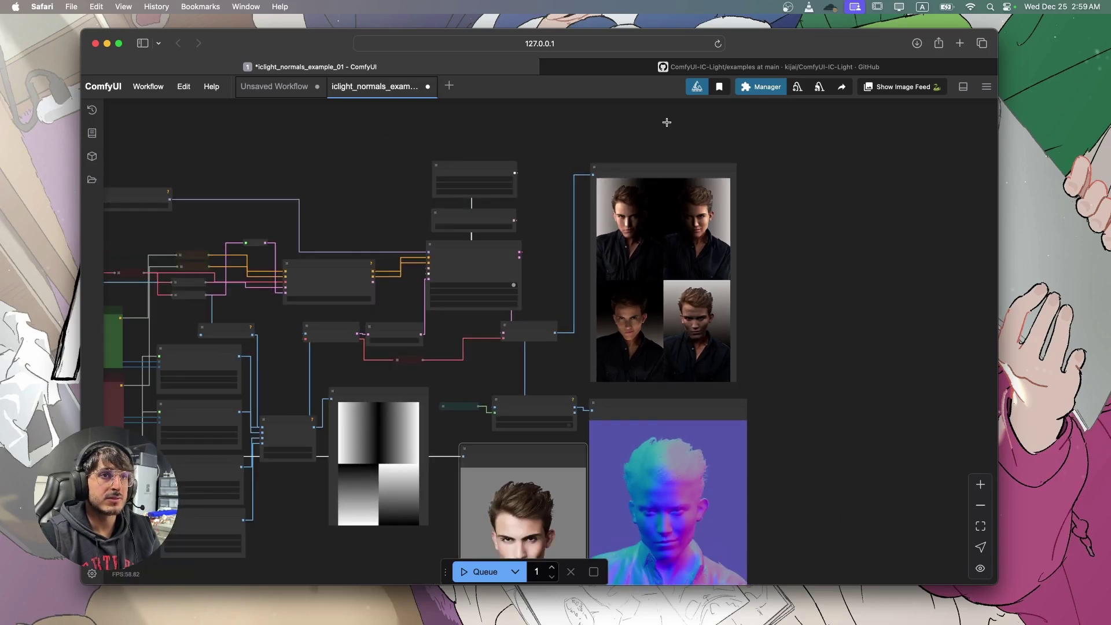
- Glance at the GitHub IC-Light examples page, then return to the ComfyUI workflow
{"action": "left_click", "coordinate": [652, 67]}
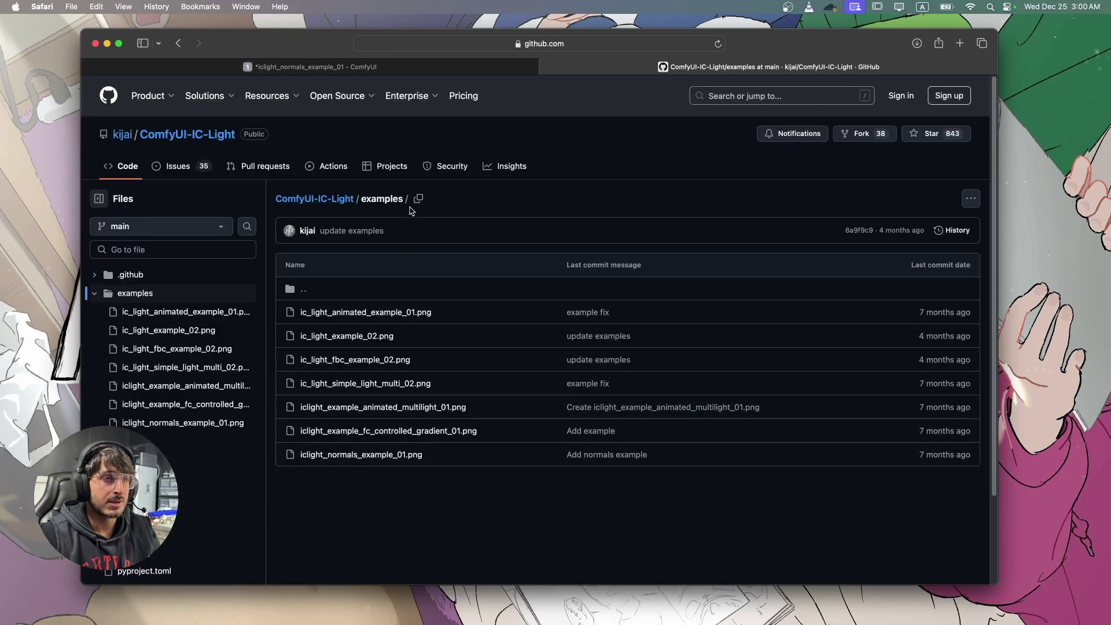
{"action": "mouse_move", "coordinate": [404, 87]}
{"action": "left_click", "coordinate": [403, 67]}
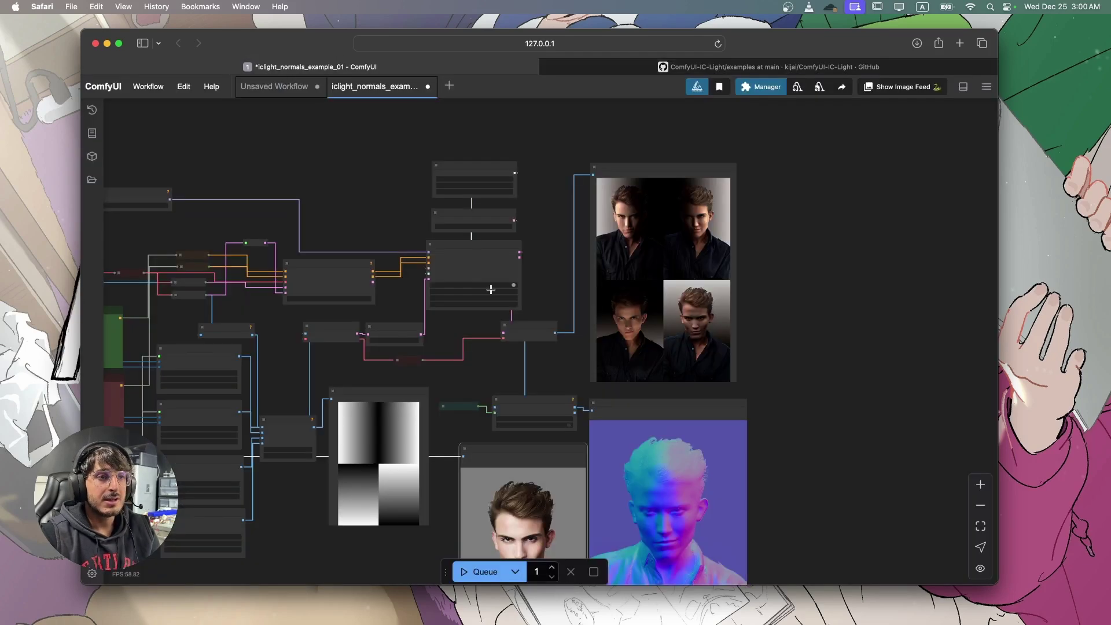
{"action": "scroll", "coordinate": [570, 328], "scroll_direction": "down", "scroll_amount": 2}
{"action": "scroll", "coordinate": [570, 327], "scroll_direction": "up", "scroll_amount": 1}
{"action": "scroll", "coordinate": [570, 327], "scroll_direction": "up", "scroll_amount": 3}
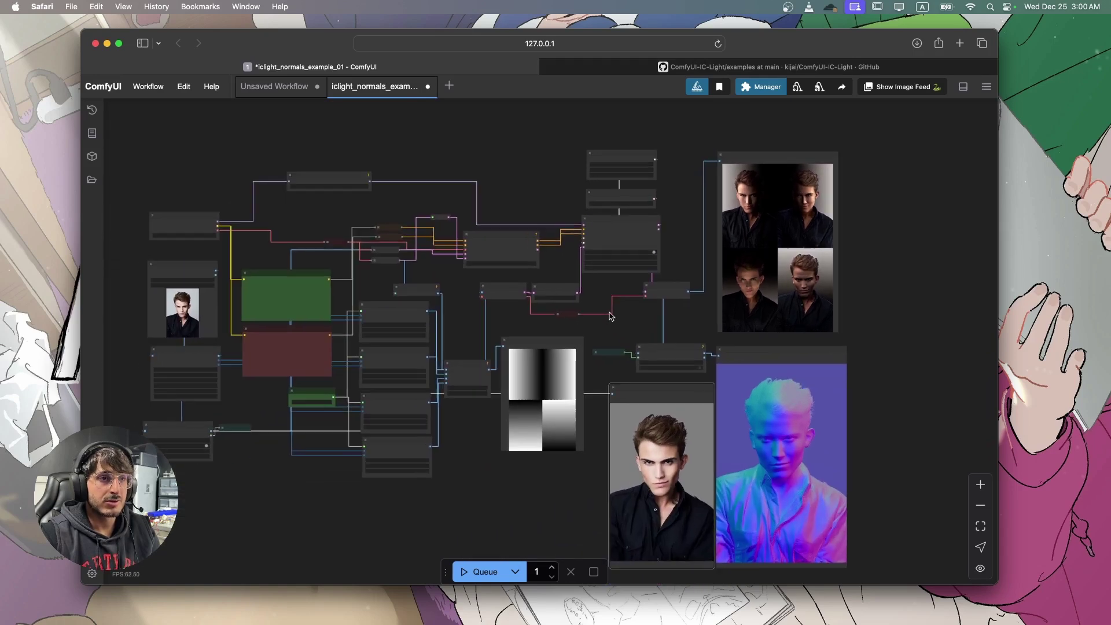